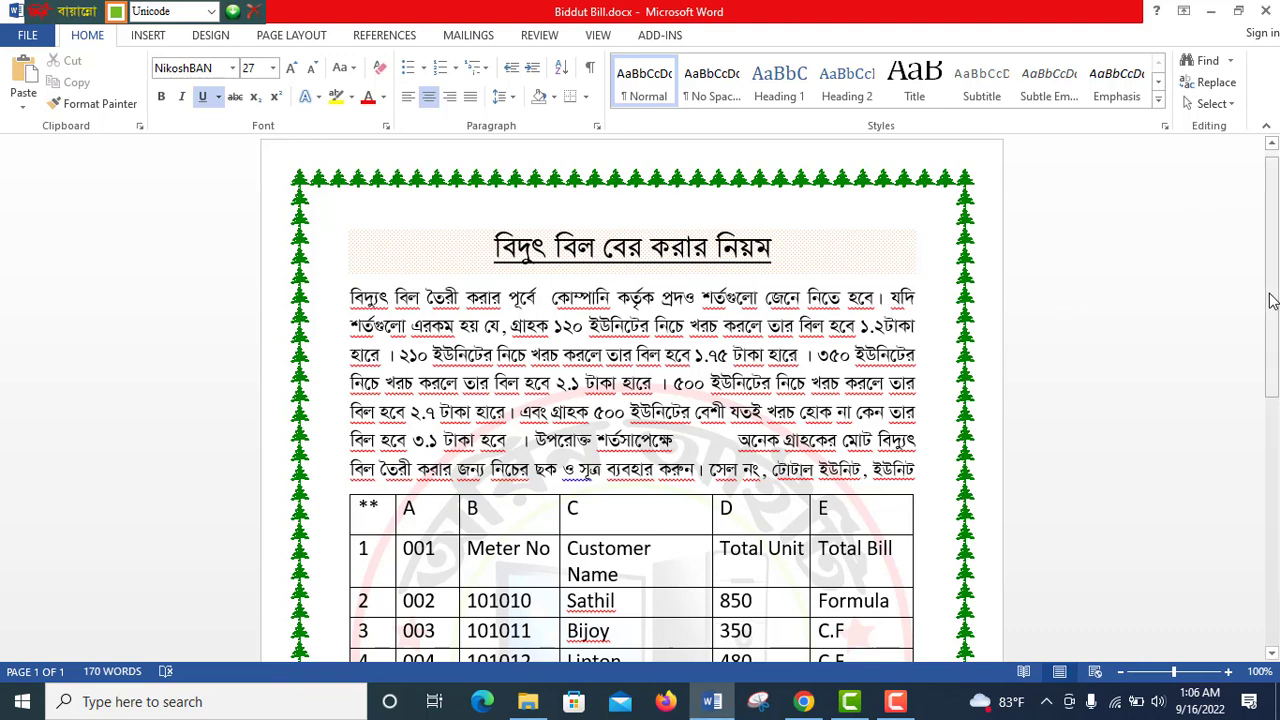
Open the Design tab's Page Color palette for the bill page
mouse_move(1271, 301)
left_mouse_down()
mouse_move(1274, 495)
mouse_move(1258, 343)
left_mouse_up()
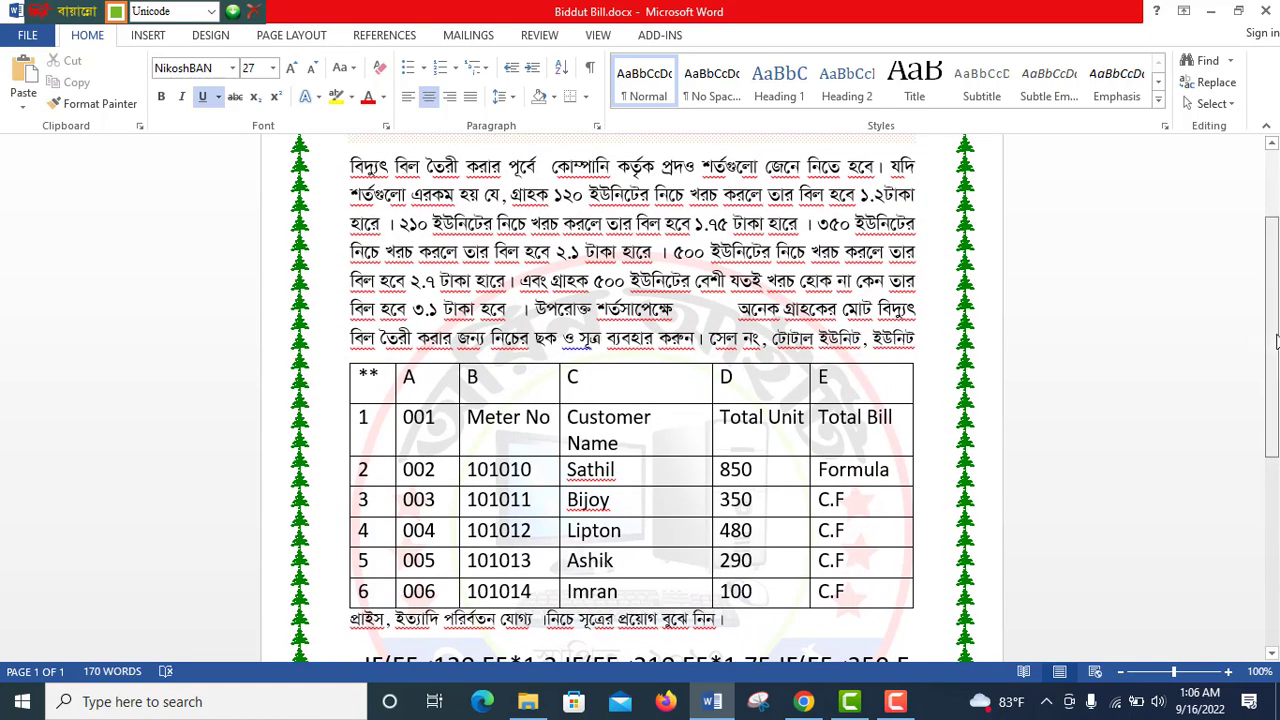
left_click_drag(1270, 340, 1270, 282)
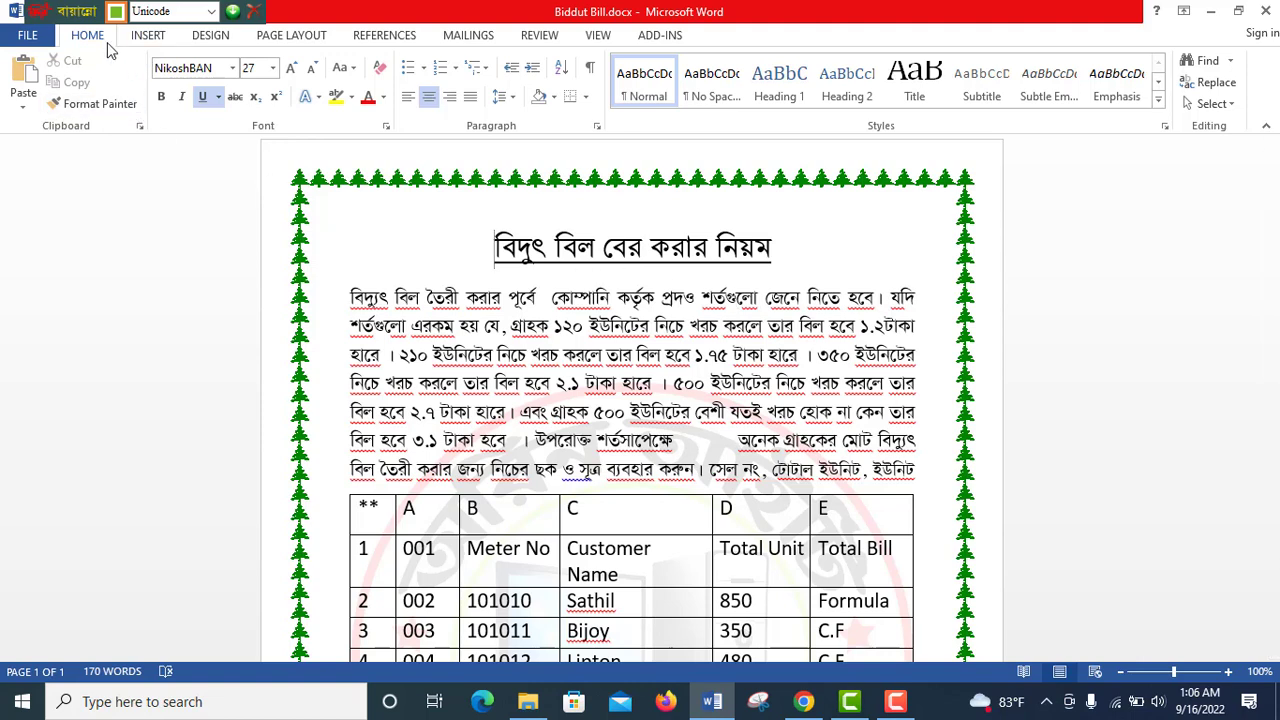
left_click(210, 38)
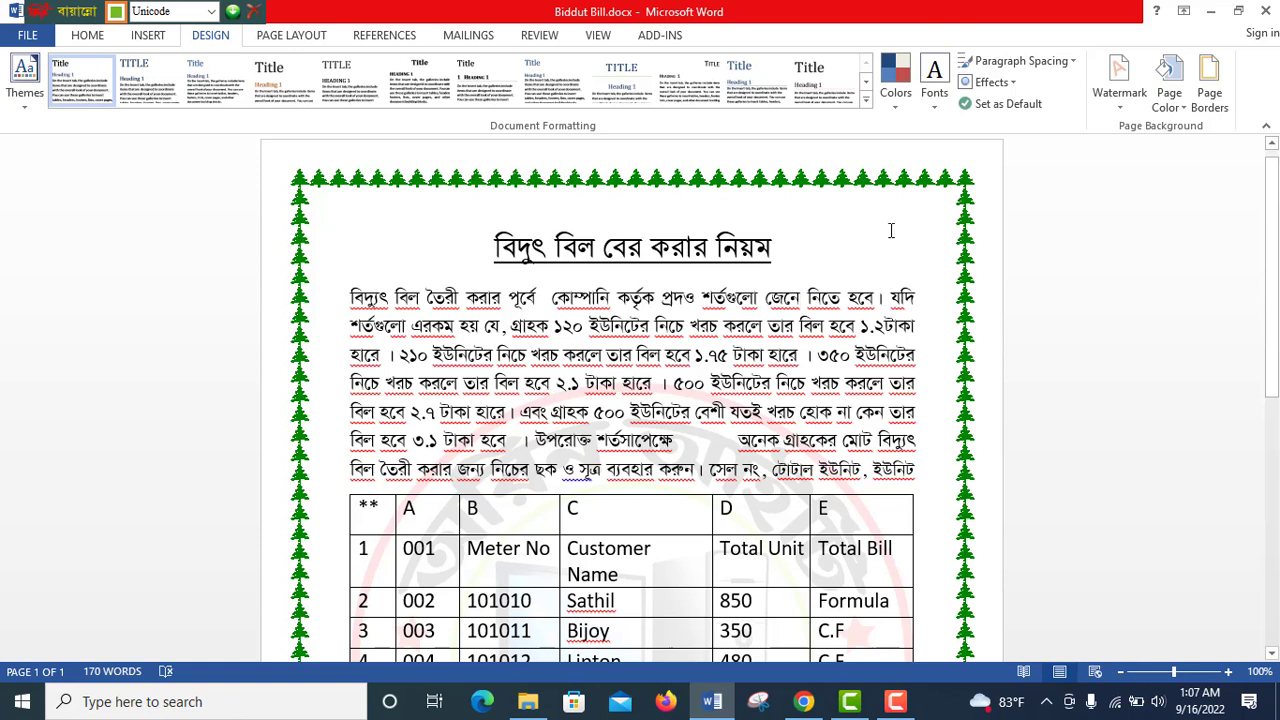
left_click(87, 36)
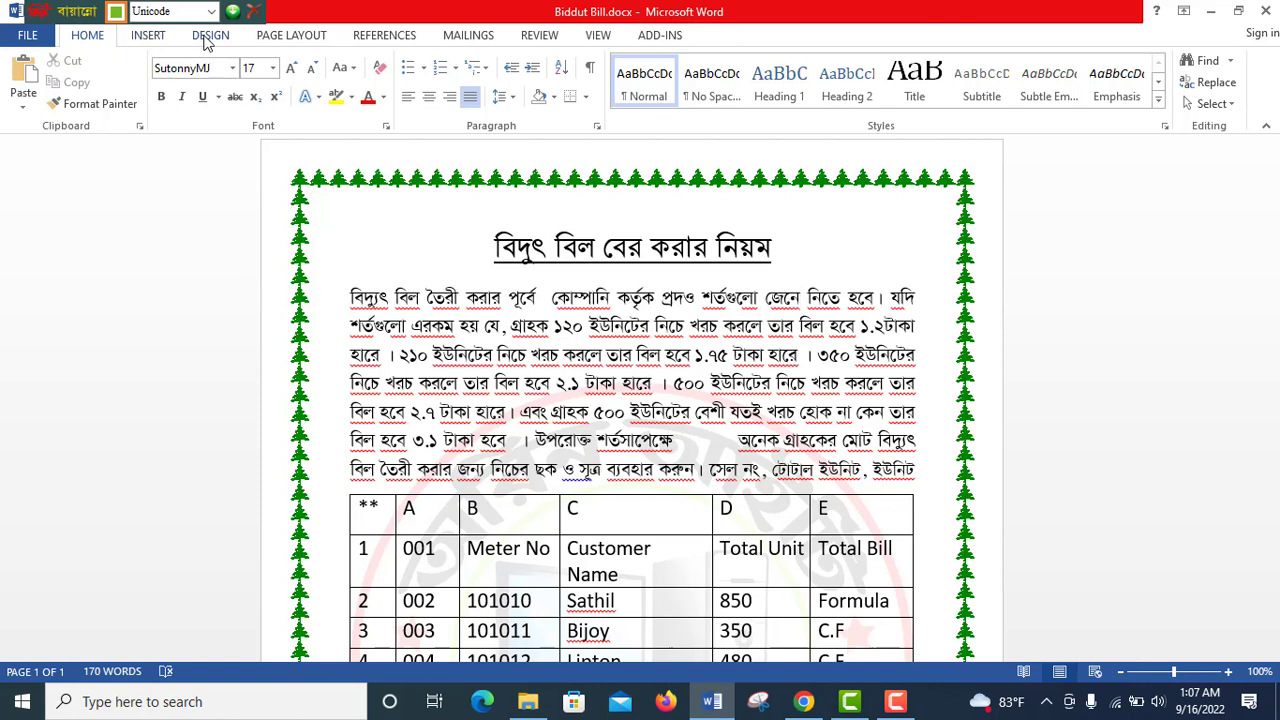
left_click(207, 38)
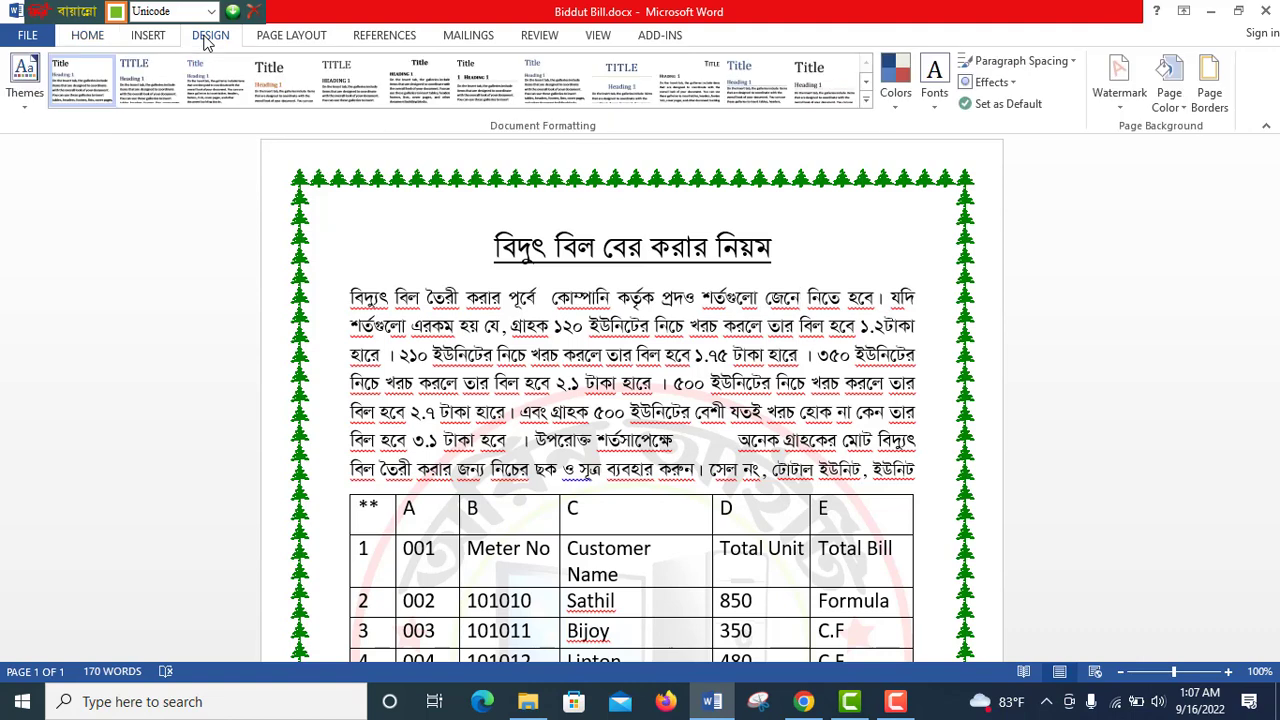
left_click(1170, 85)
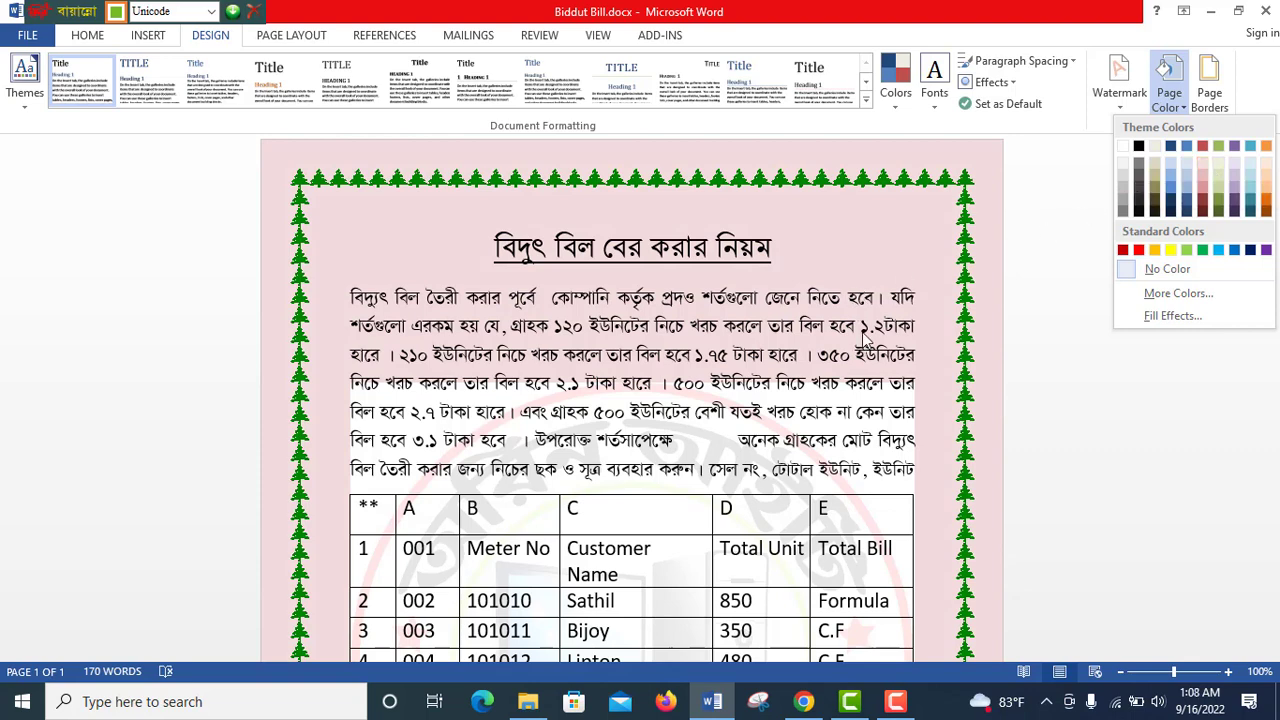
Set the page color to Olive Green, Accent 3, Lighter 80%
left_click(1073, 239)
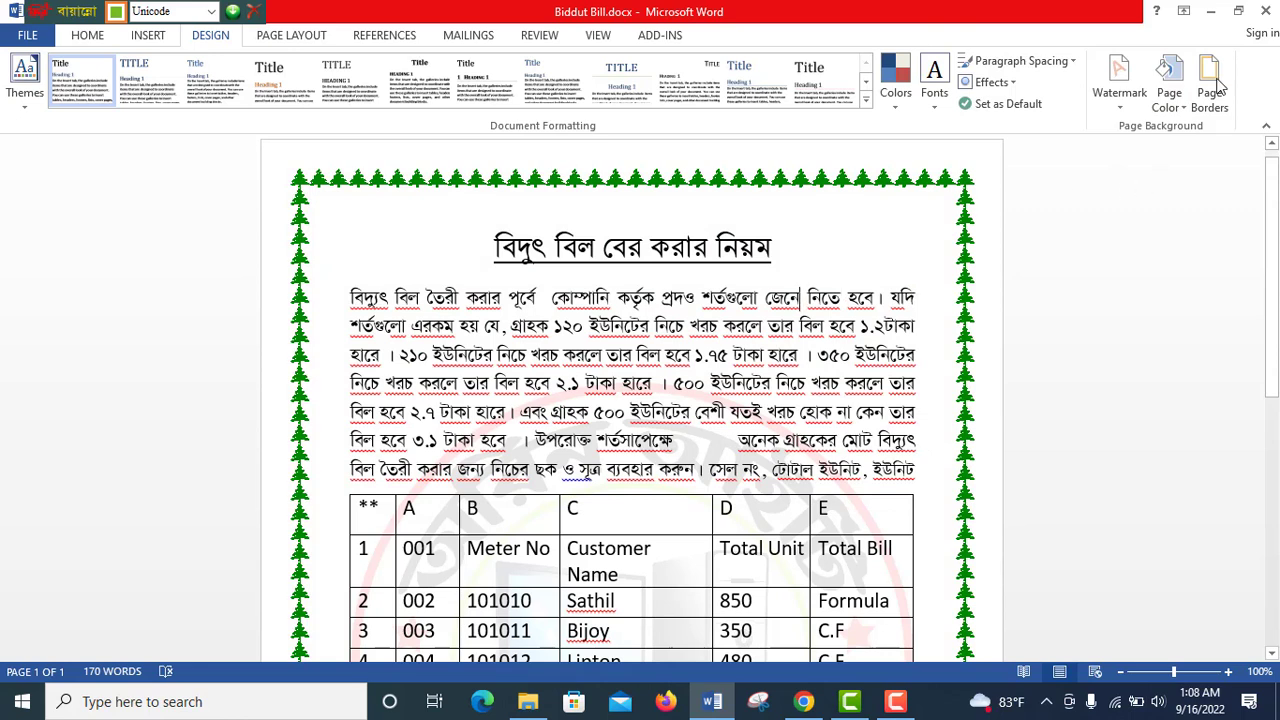
left_click(1169, 96)
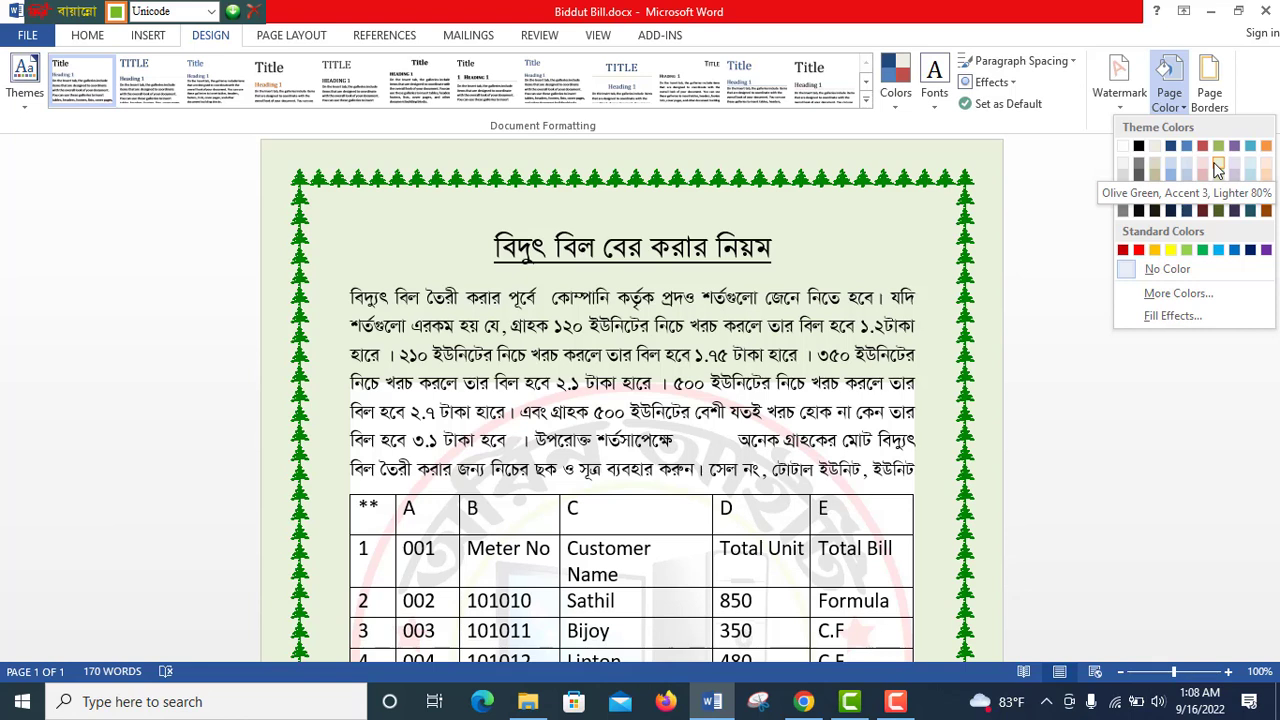
left_click(1217, 170)
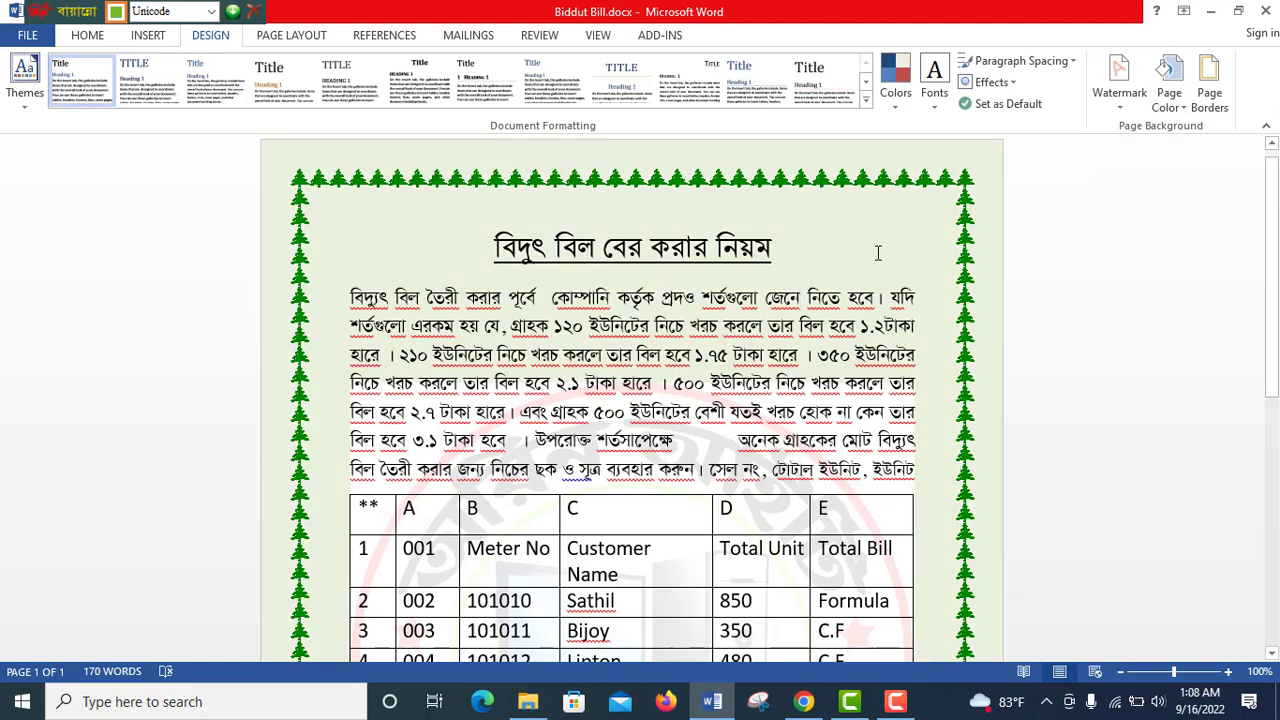
left_click(878, 253)
left_click(1275, 341)
left_click_drag(1275, 341, 1275, 580)
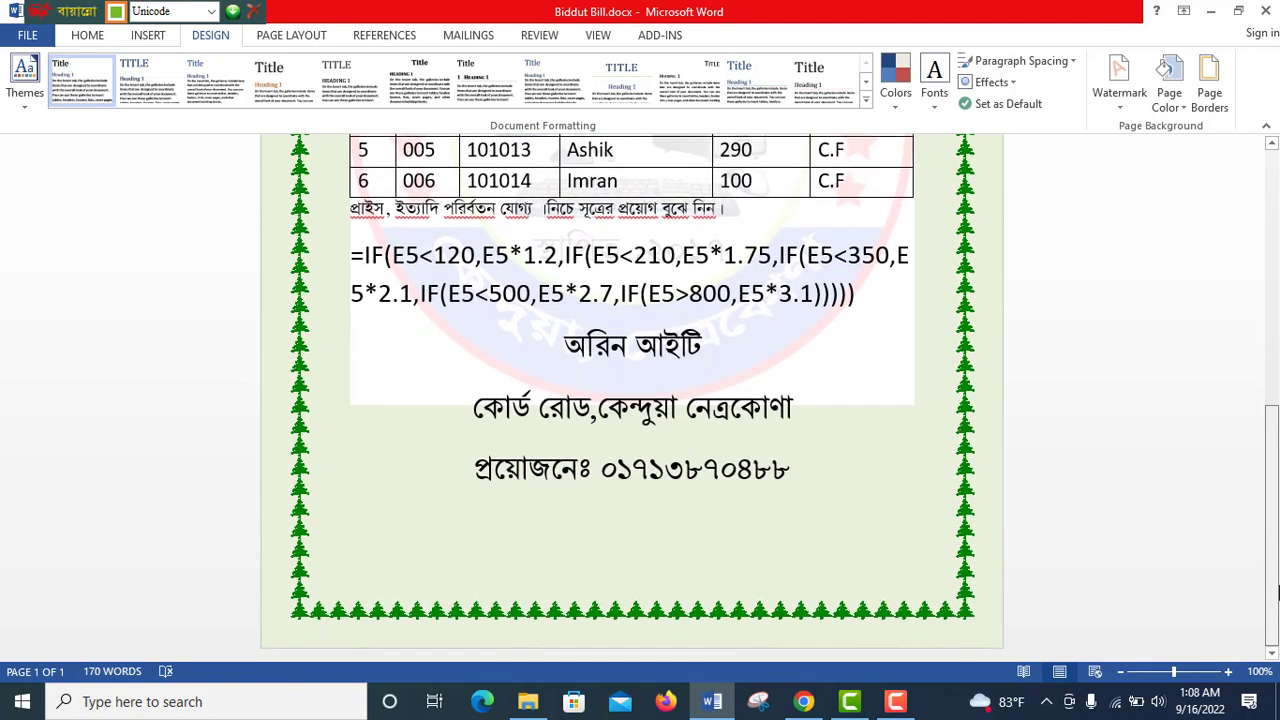
left_click_drag(1275, 580, 1275, 323)
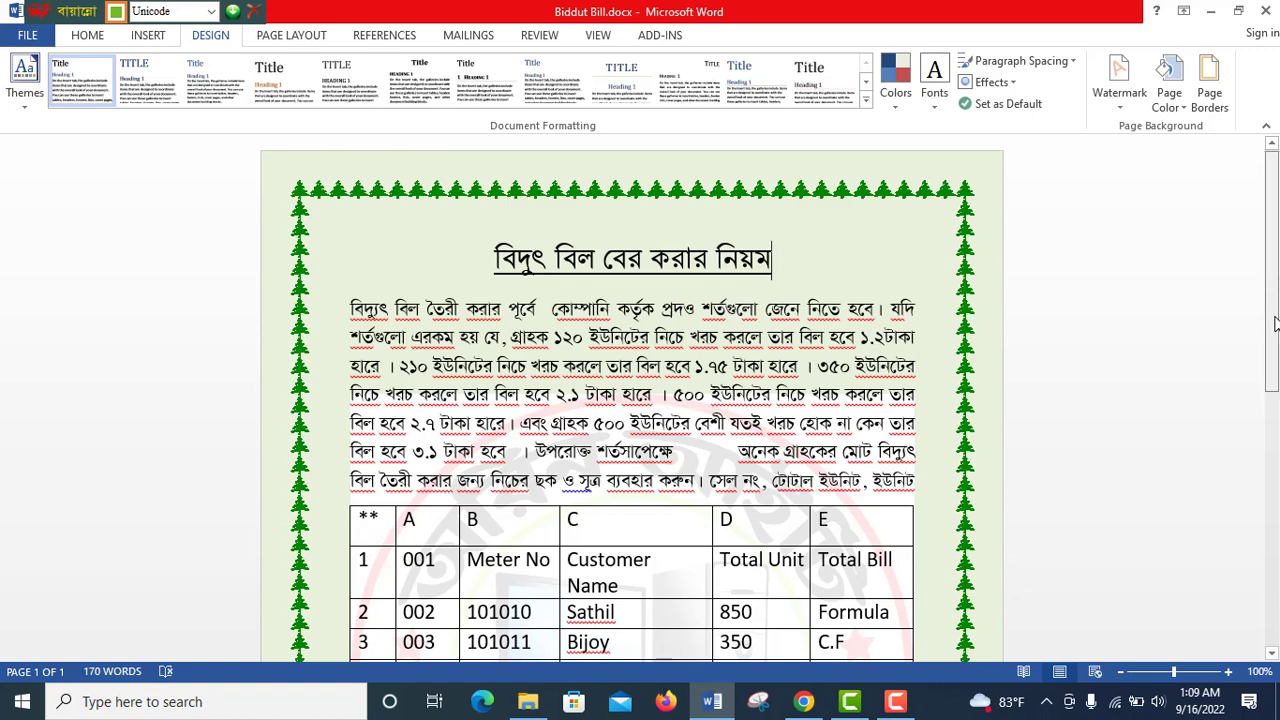
left_click_drag(1275, 323, 1277, 393)
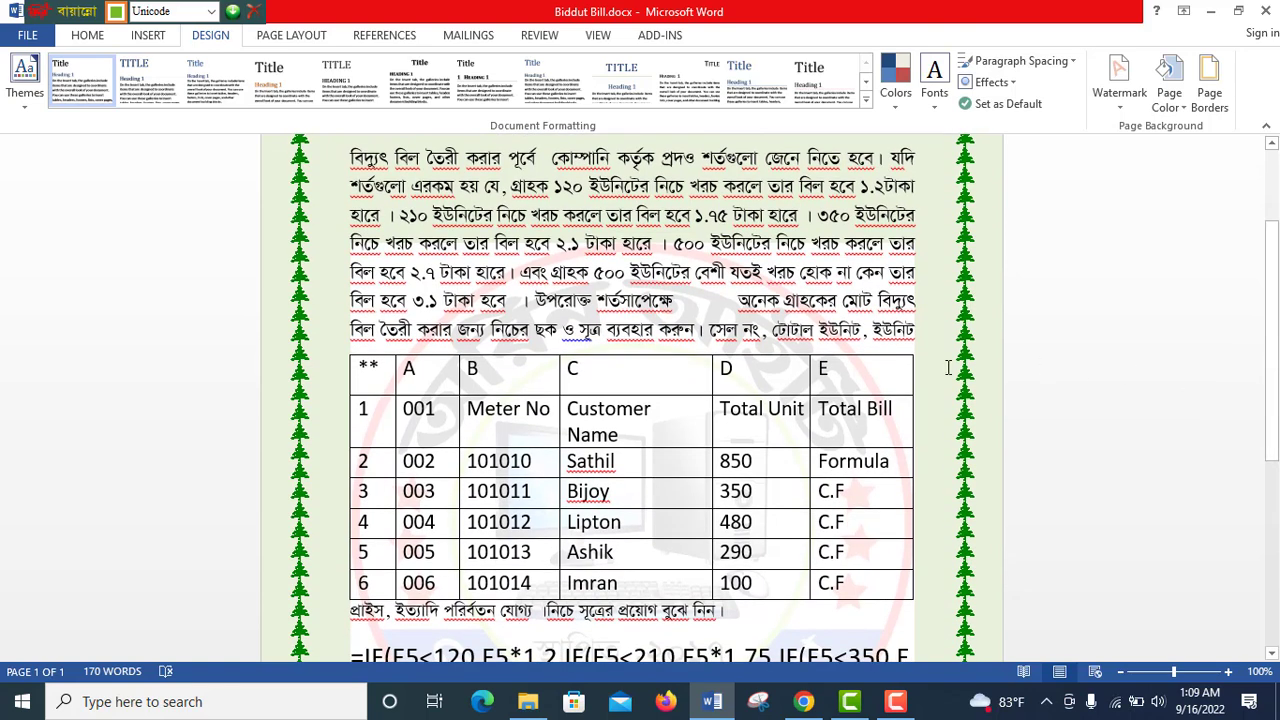
Select the bill table's header row and centre its column labels with Ctrl+E
left_click(811, 375)
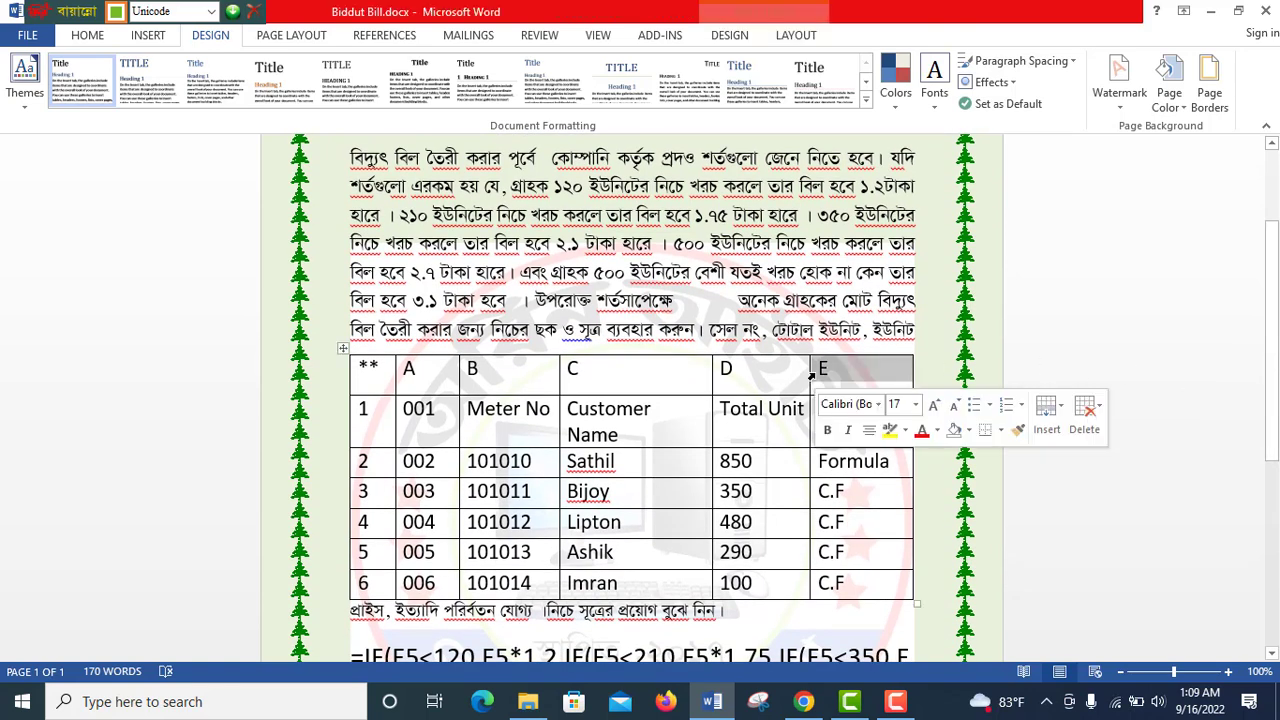
left_click(686, 371)
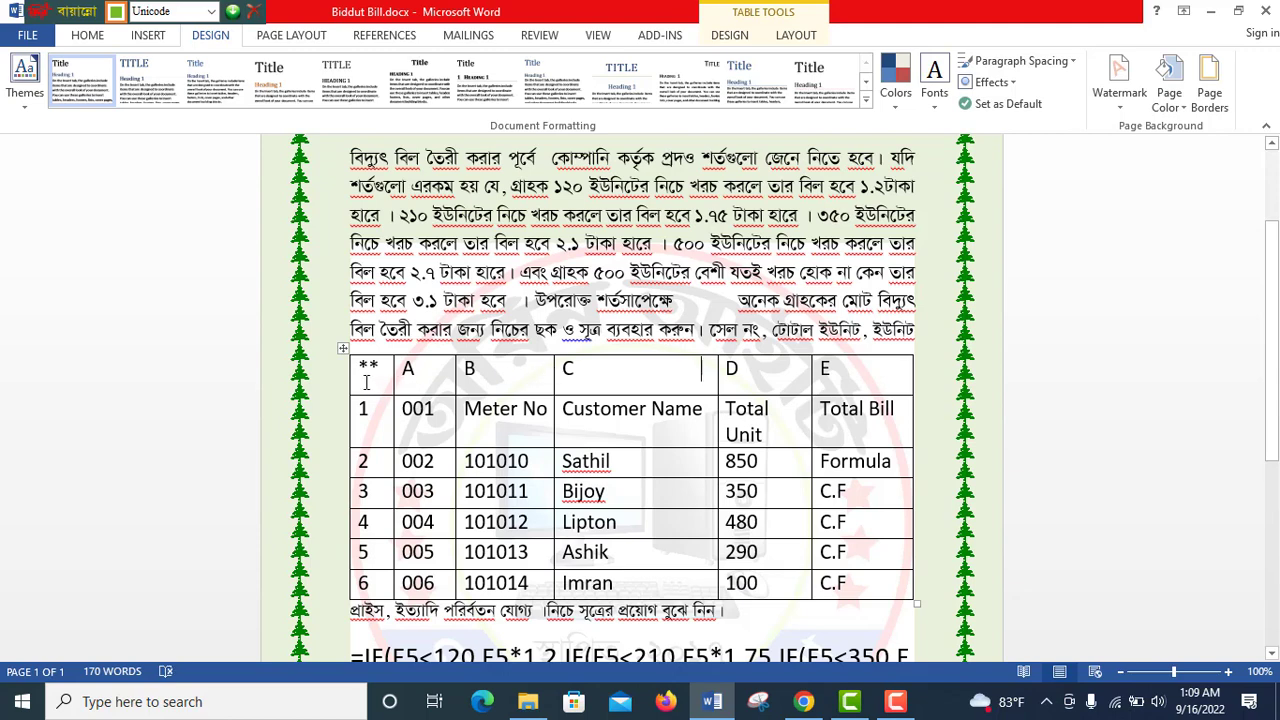
key("ctrl+z")
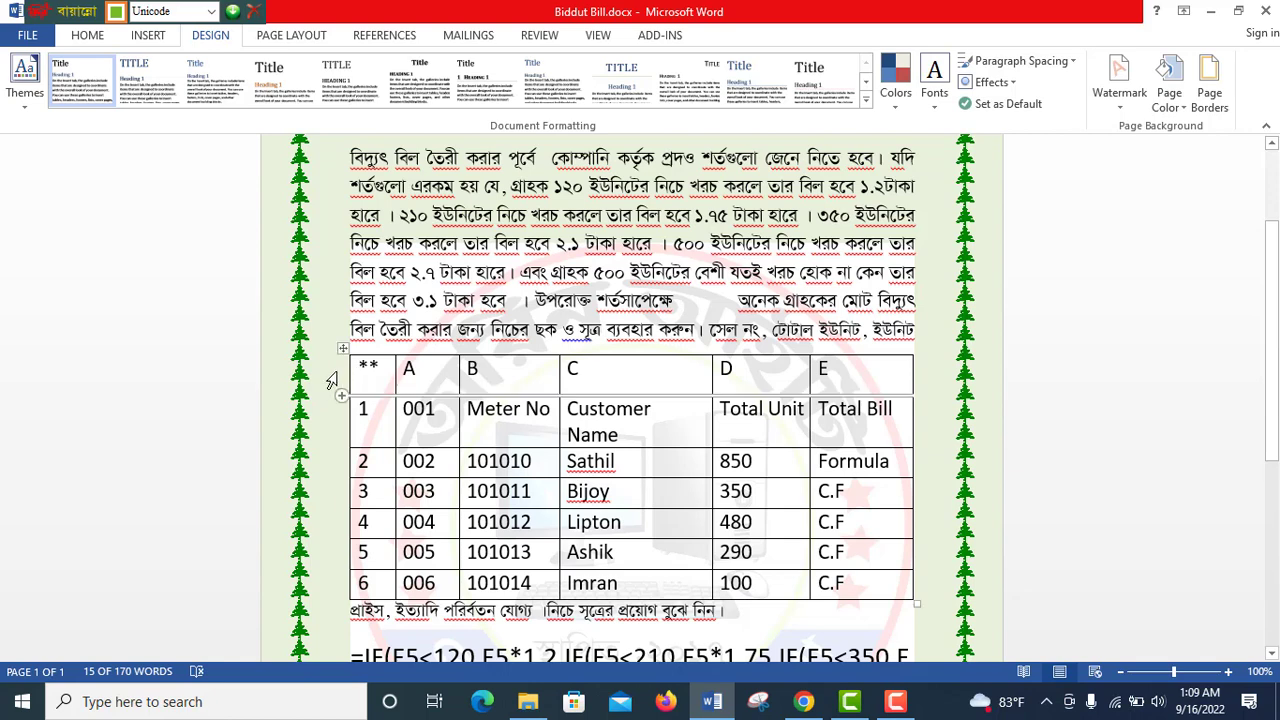
left_click_drag(363, 368, 495, 365)
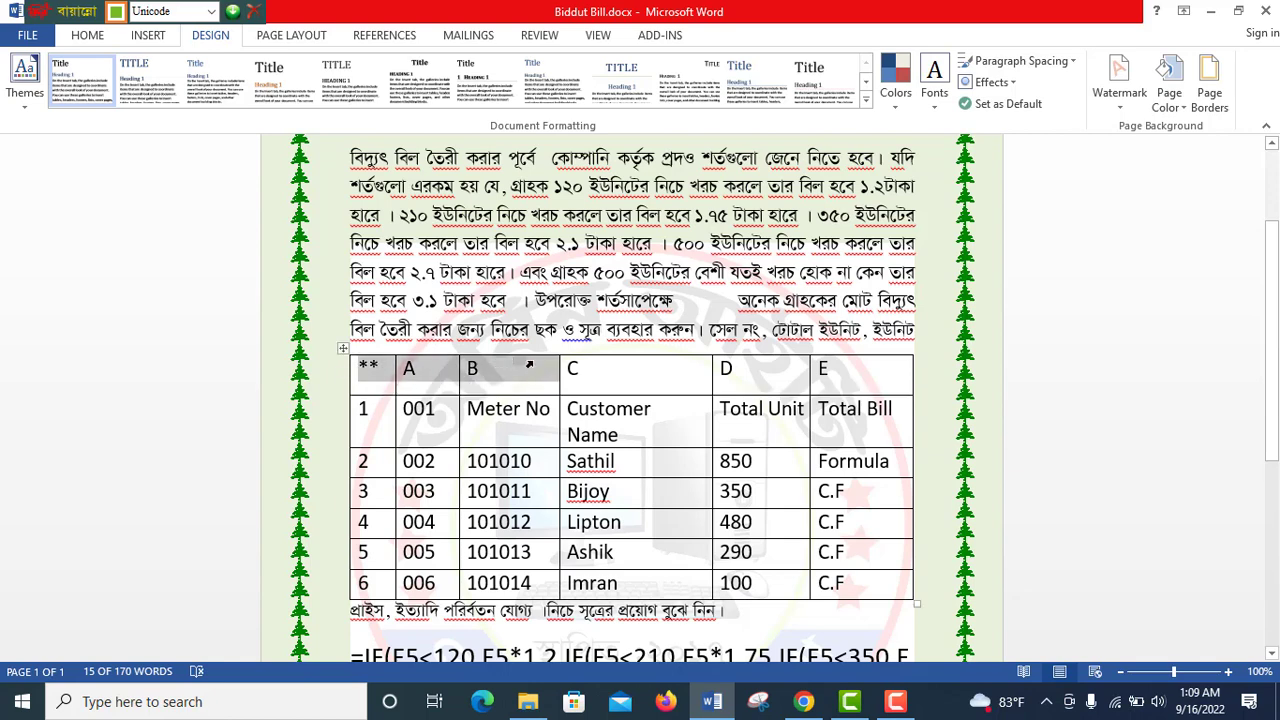
left_click_drag(529, 366, 850, 378)
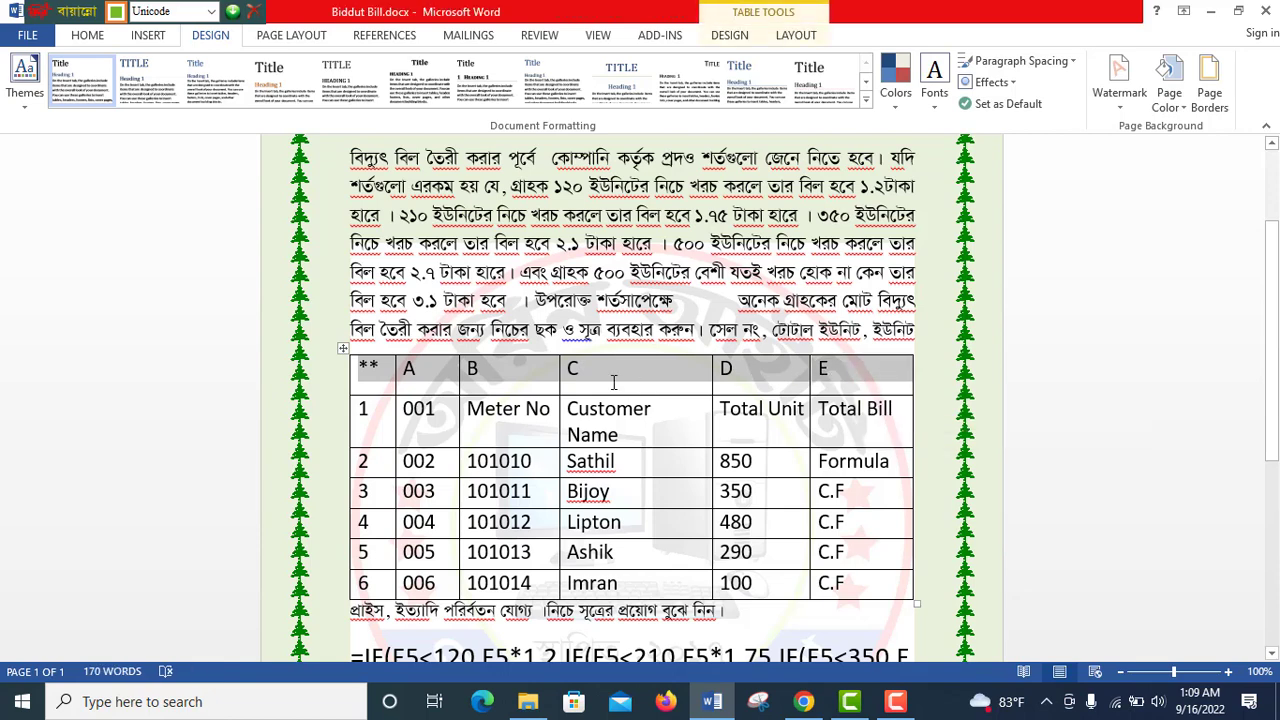
mouse_move(325, 387)
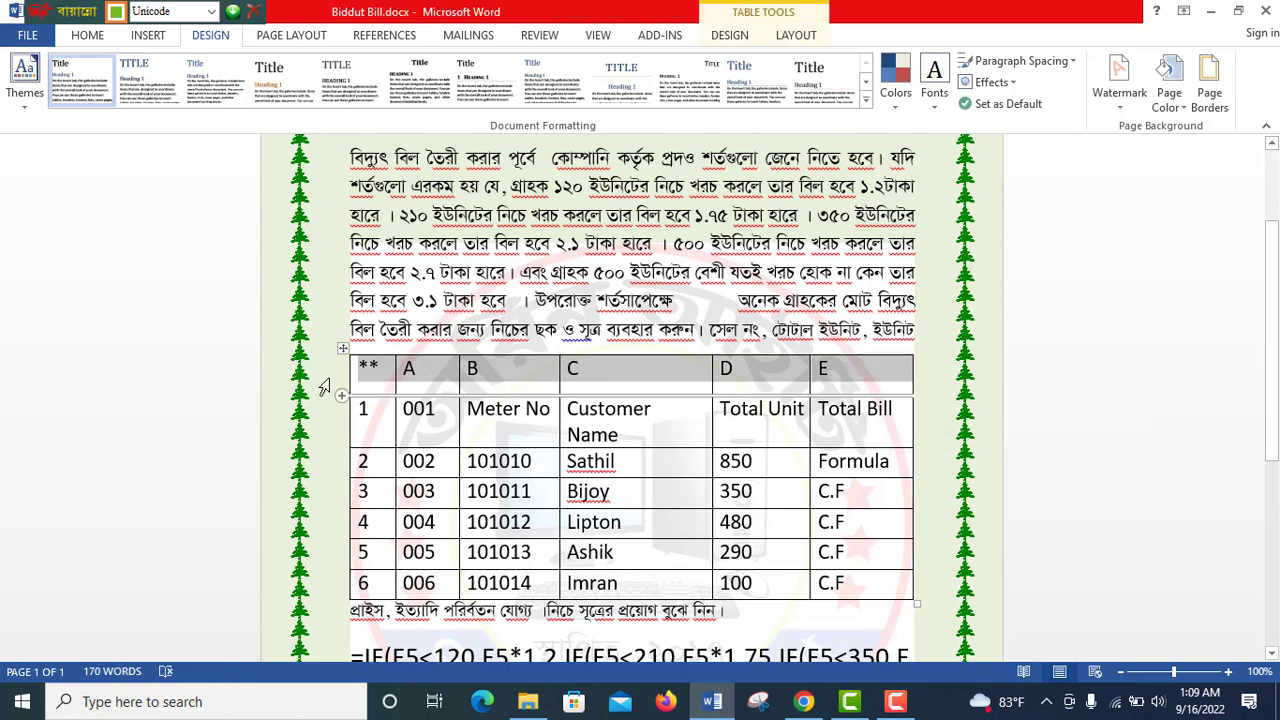
left_click_drag(325, 387, 330, 160)
left_click(368, 370)
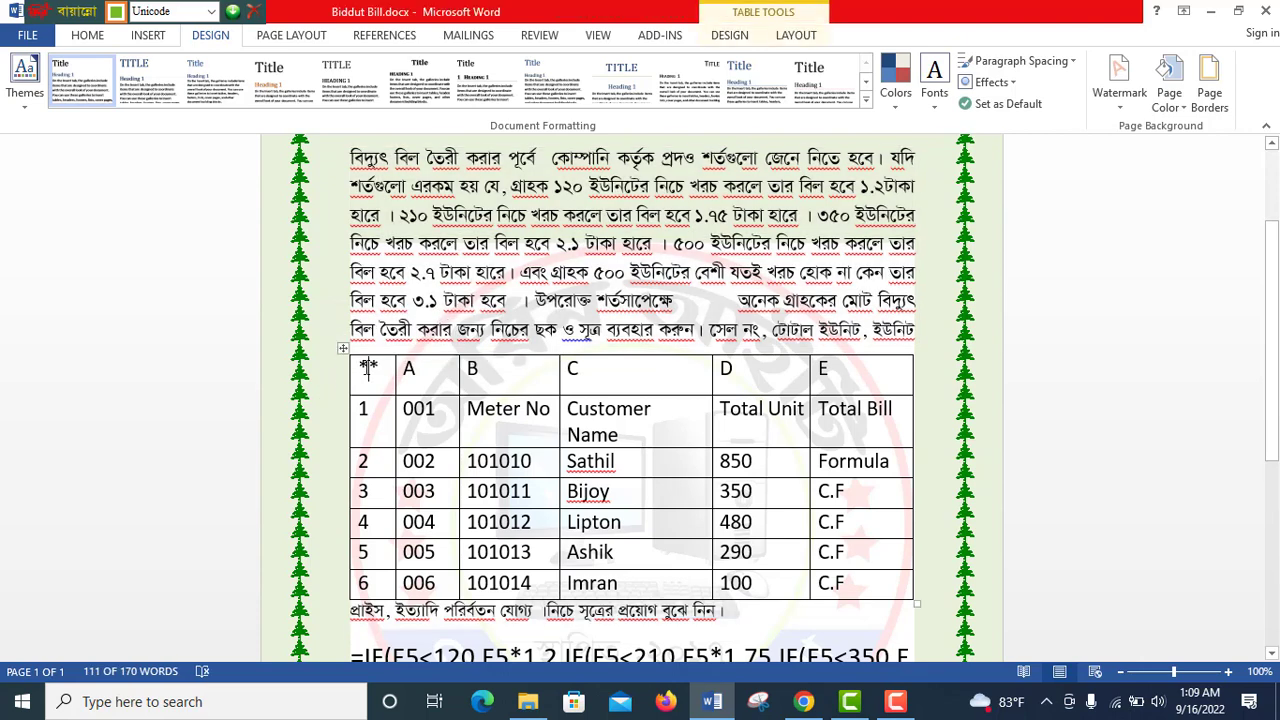
left_click_drag(368, 370, 855, 370)
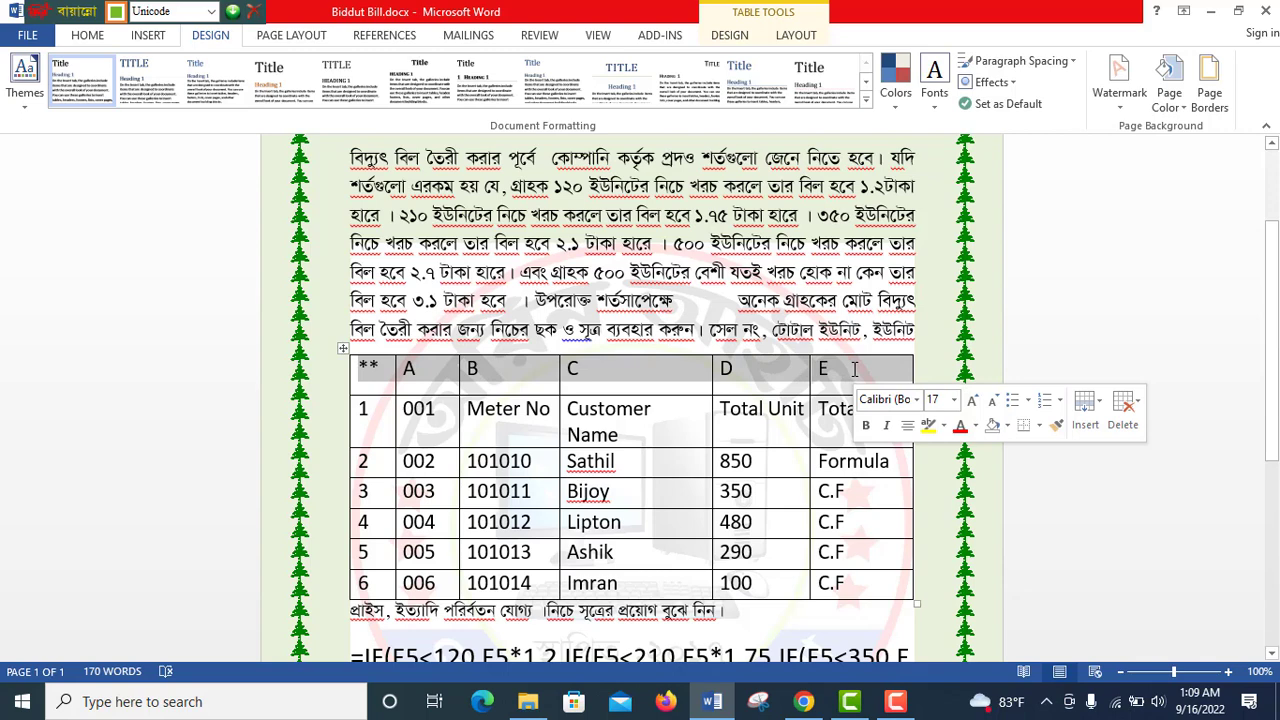
key("ctrl+e")
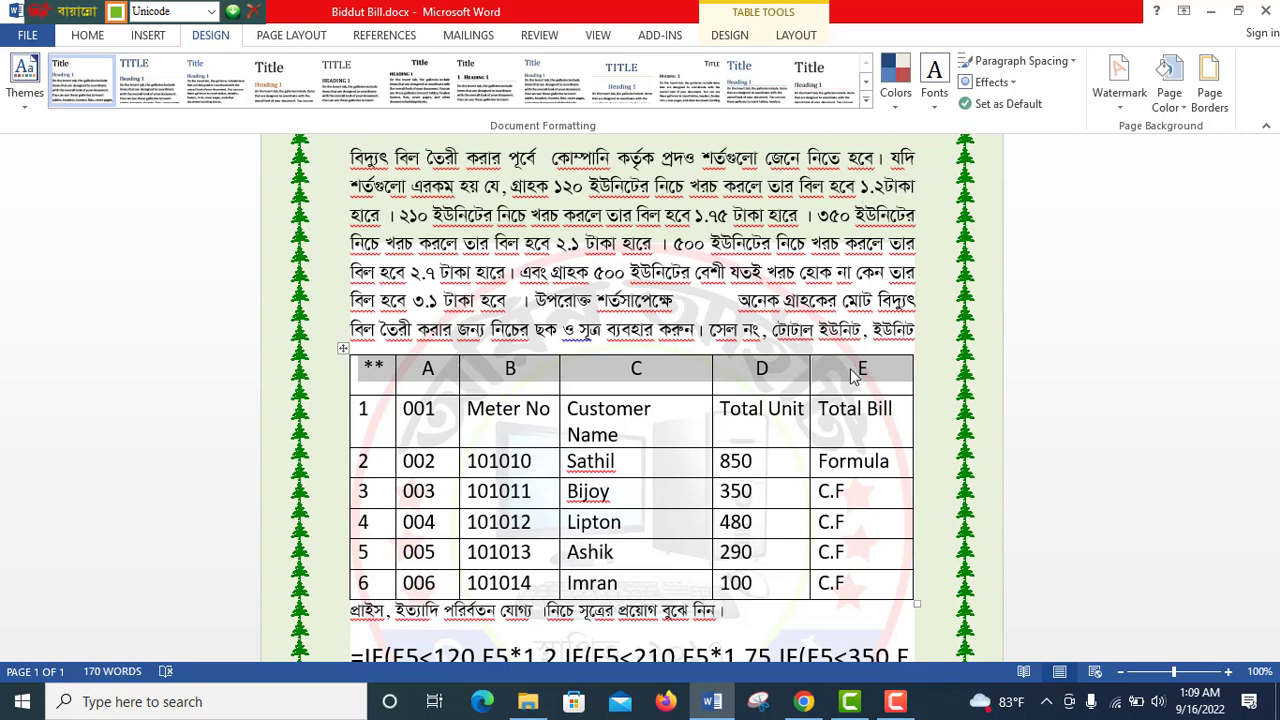
left_click(697, 377)
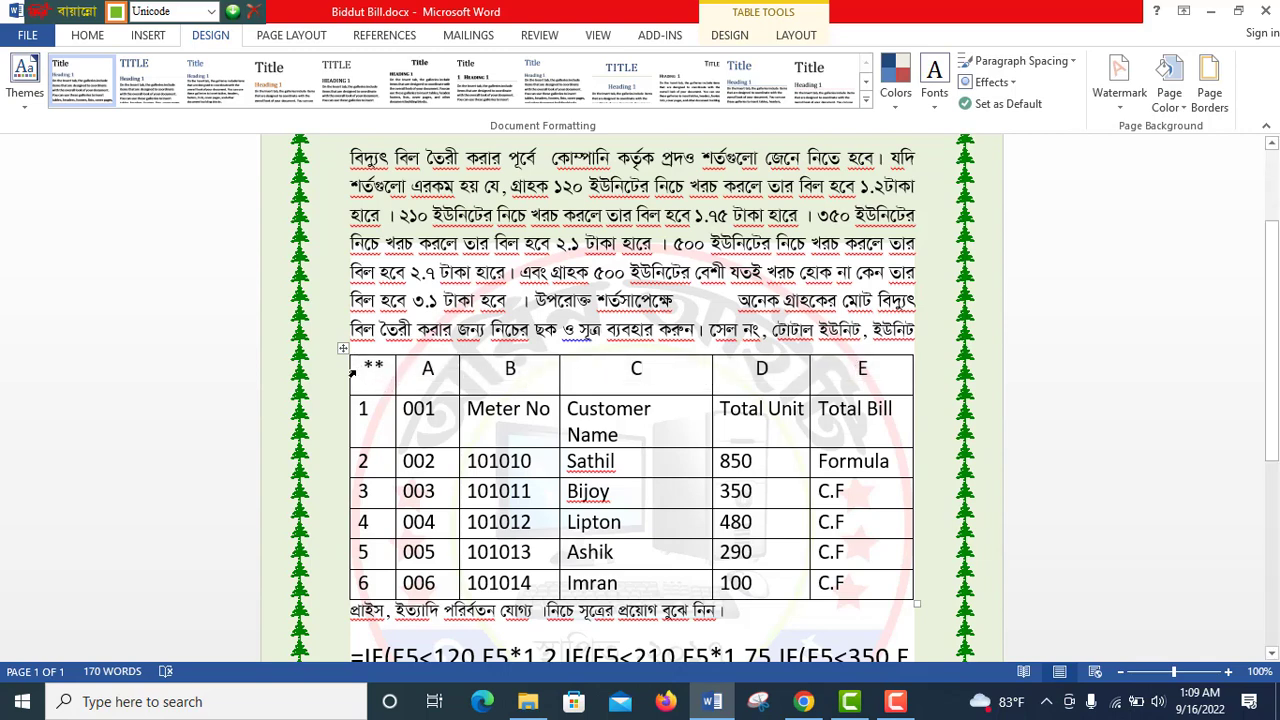
left_click_drag(352, 371, 848, 356)
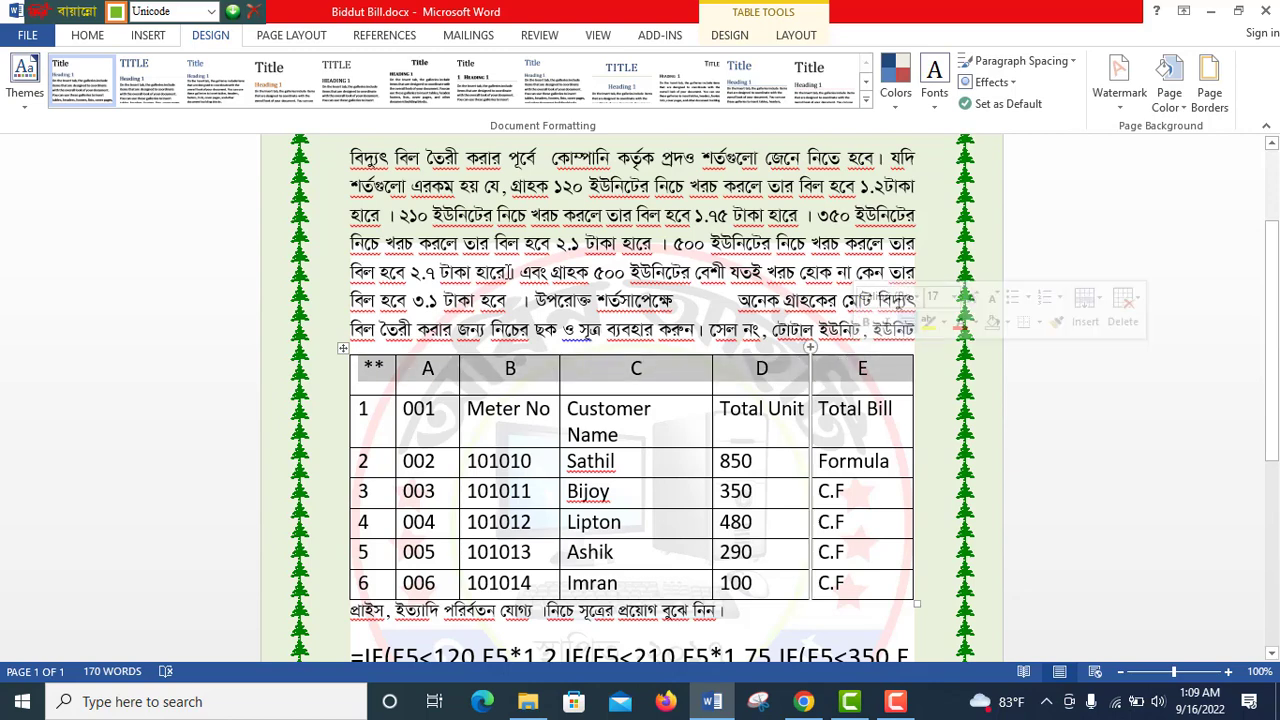
left_click(87, 38)
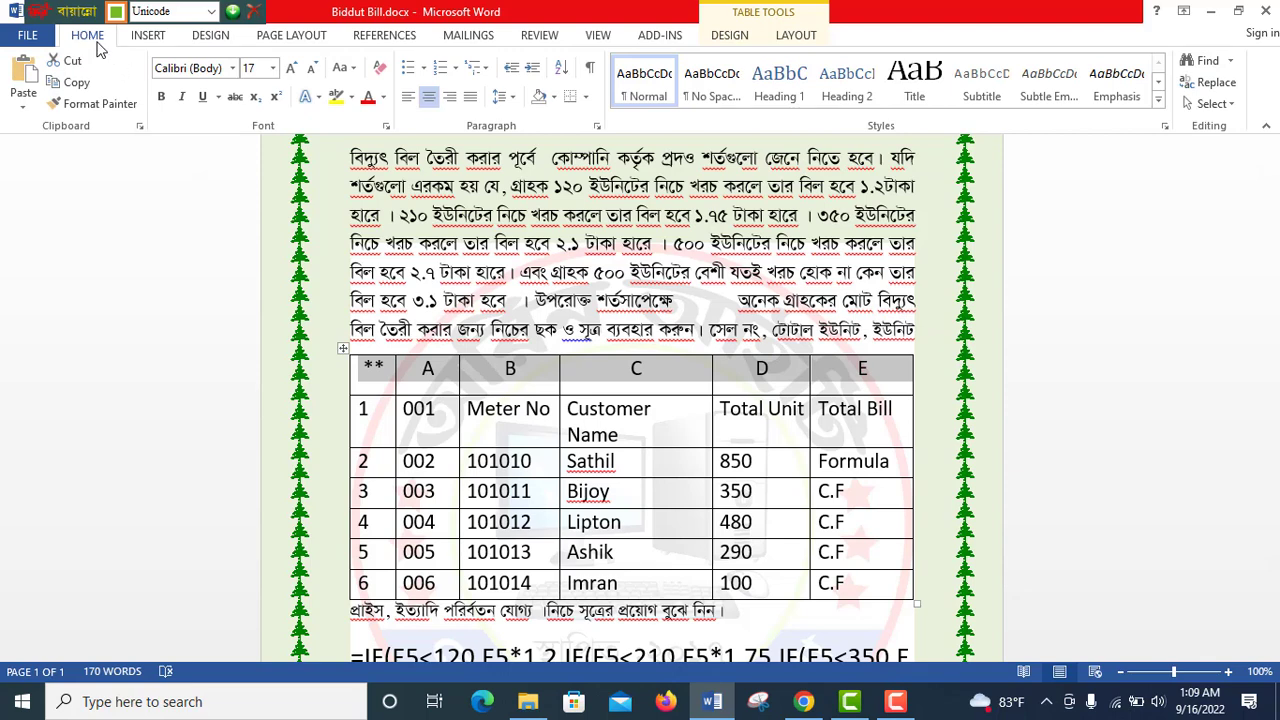
In Borders and Shading, give the header row a 20% pattern in light purple
left_click(586, 98)
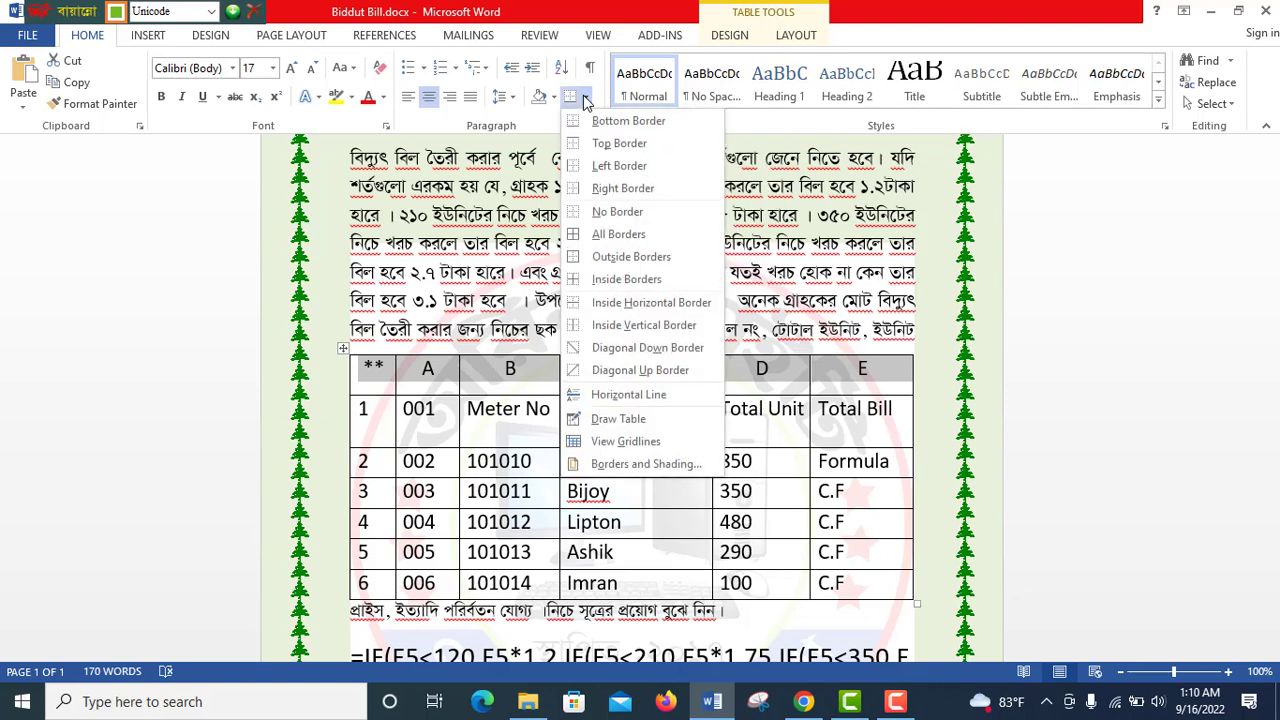
left_click(640, 467)
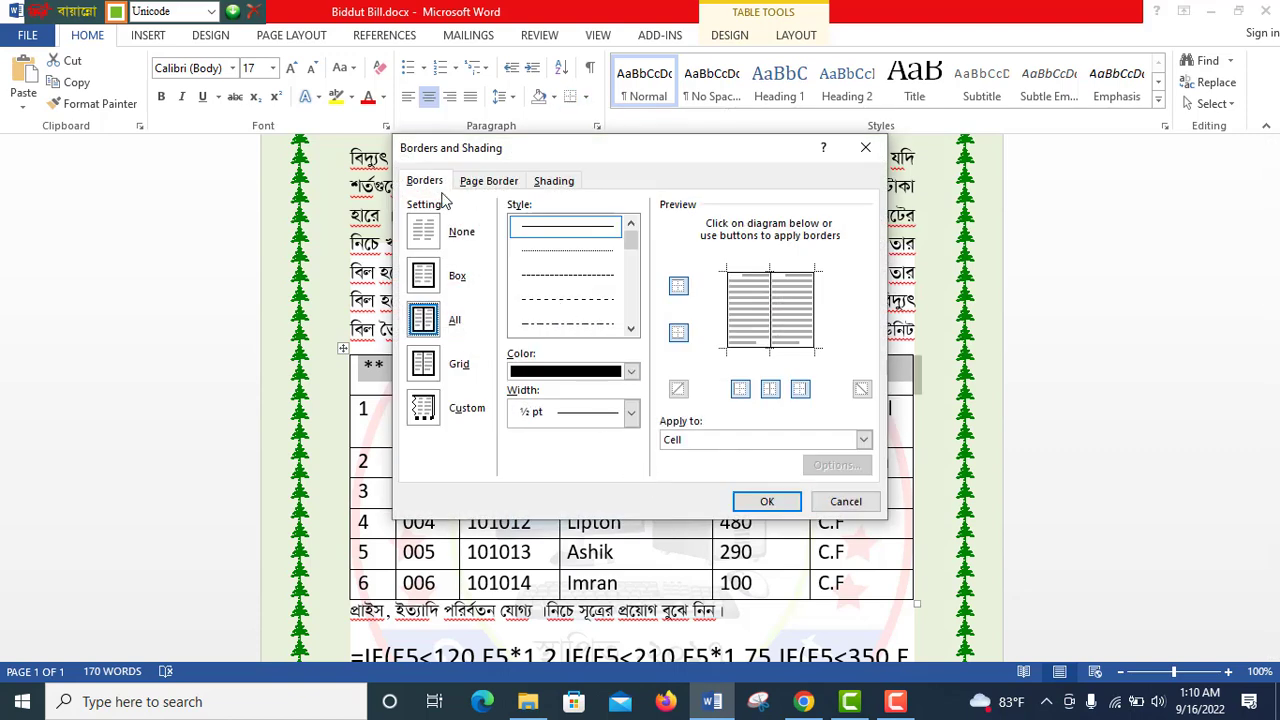
left_click(554, 181)
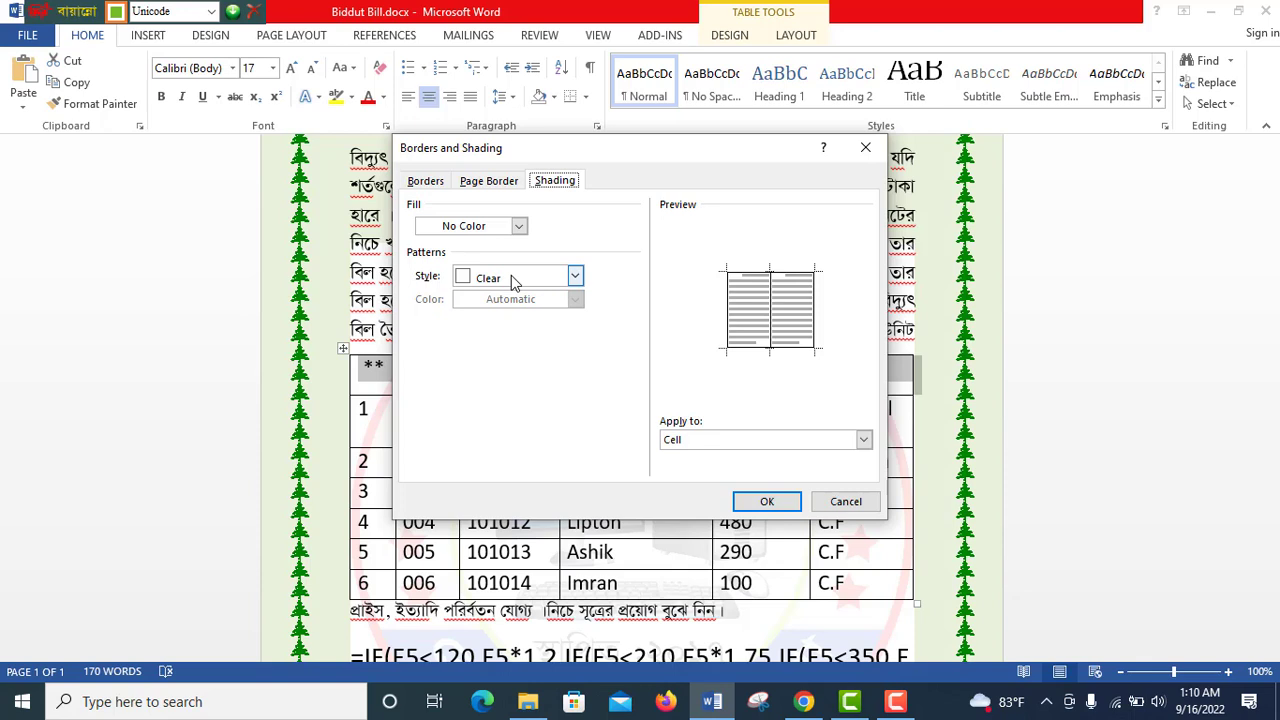
left_click(511, 275)
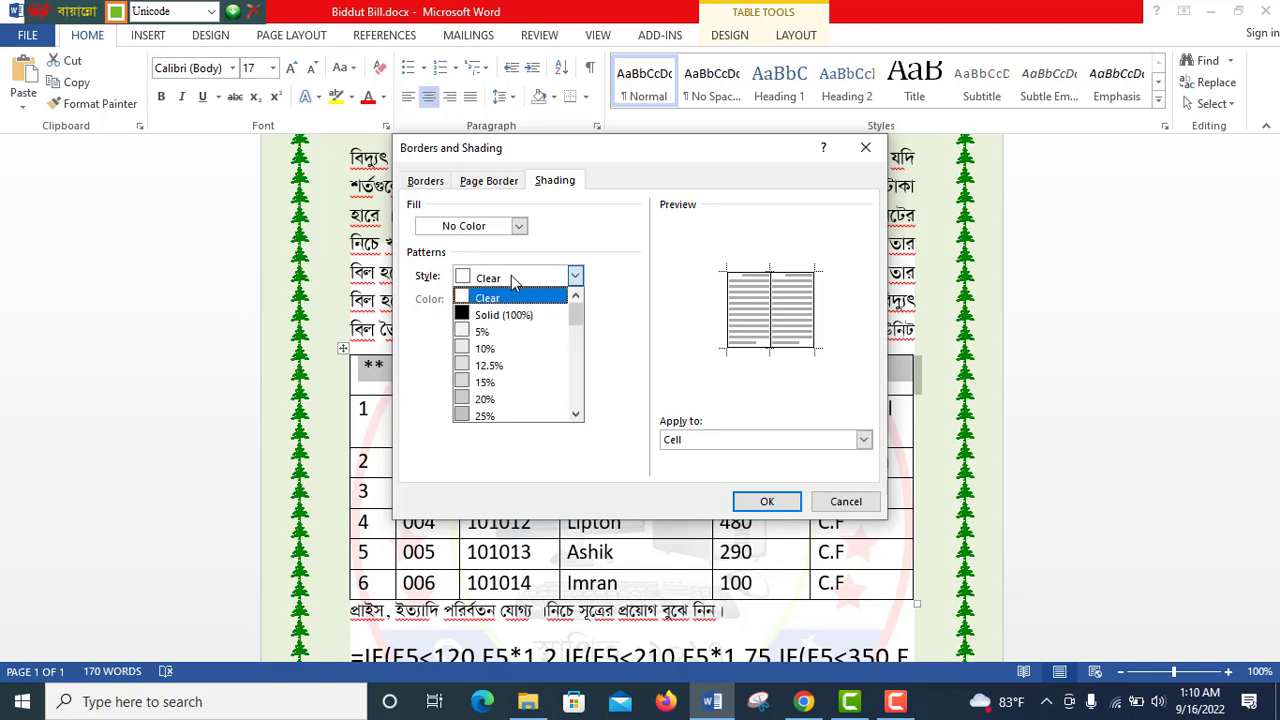
left_click(497, 399)
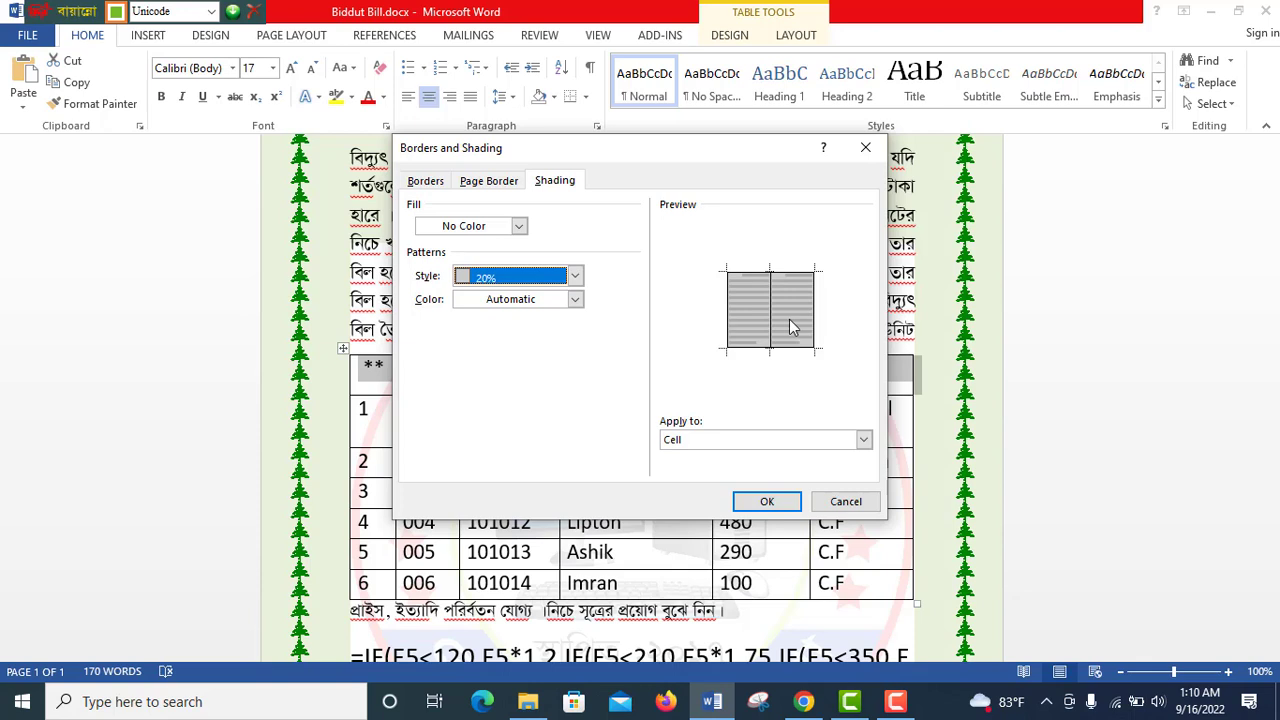
left_click(576, 300)
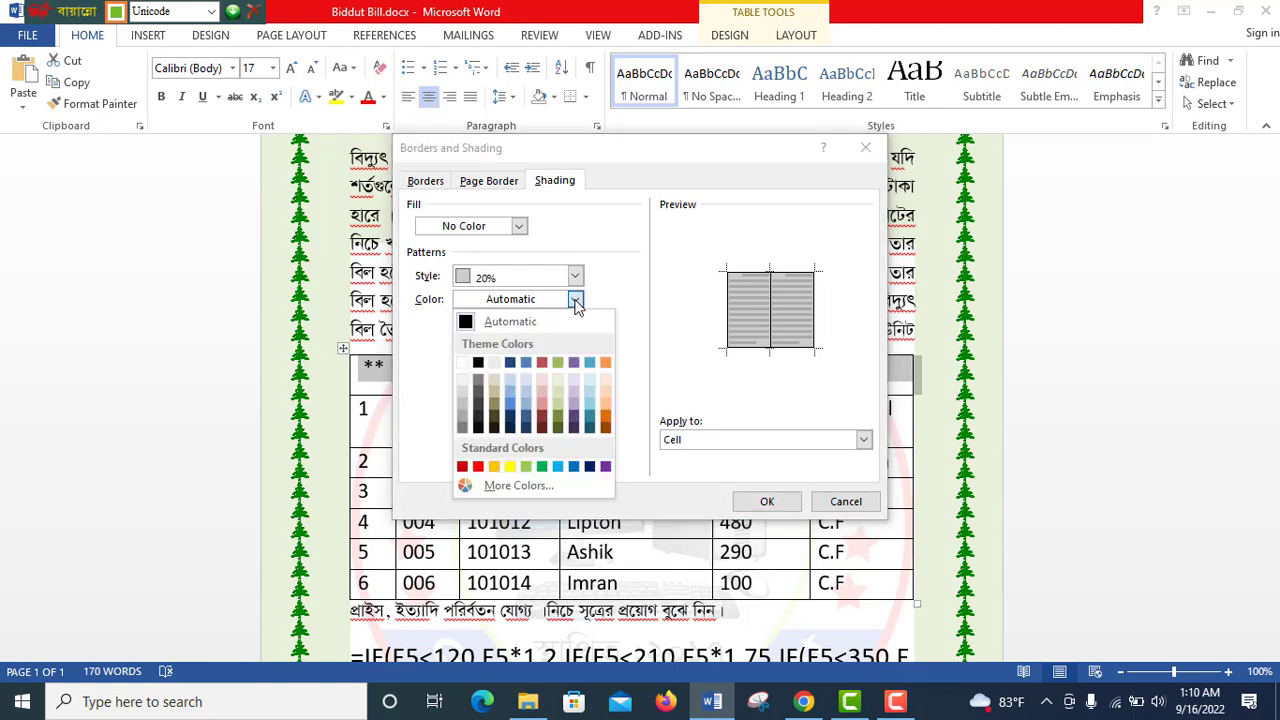
left_click(573, 405)
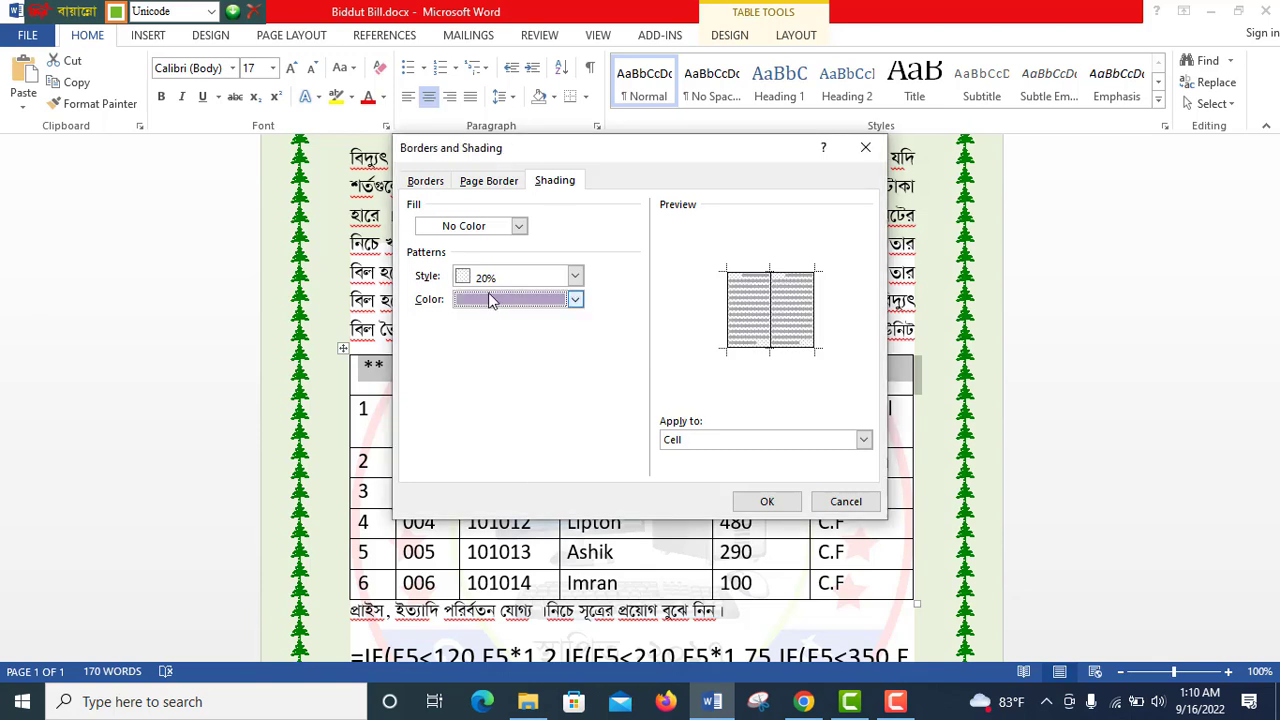
left_click(767, 501)
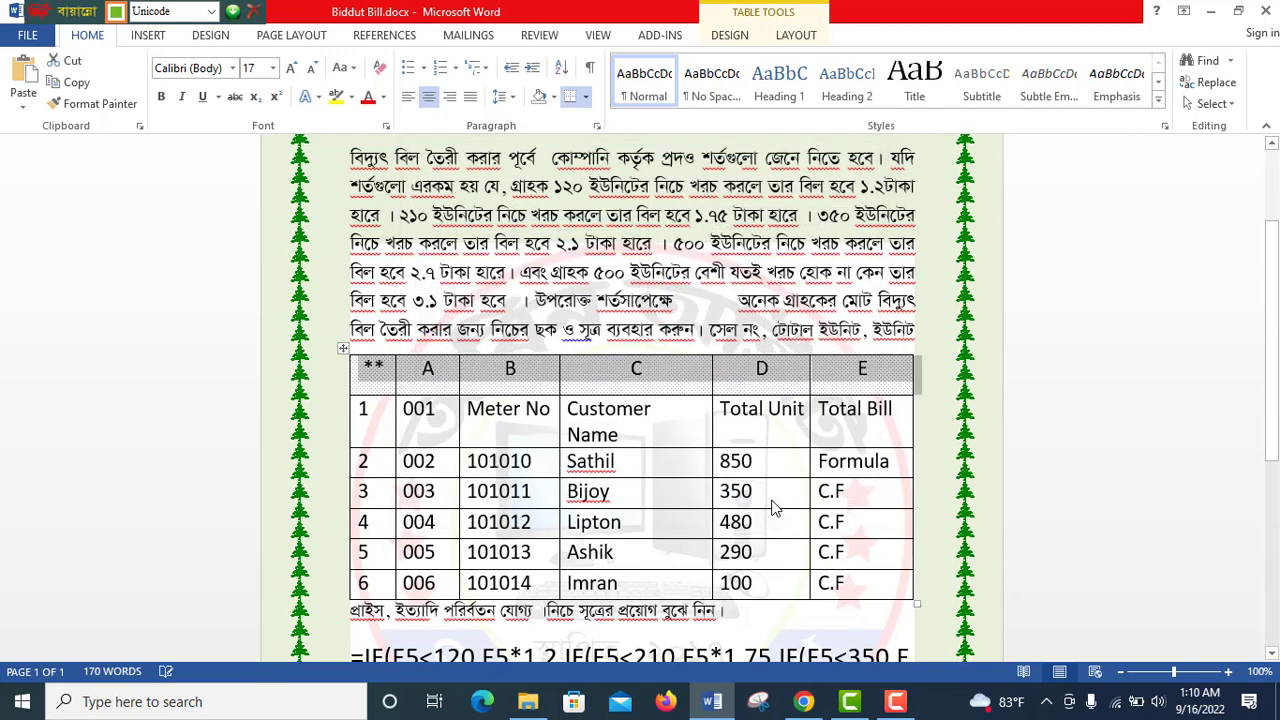
Preview the printed bill page, then reselect the table's header row
left_click(688, 440)
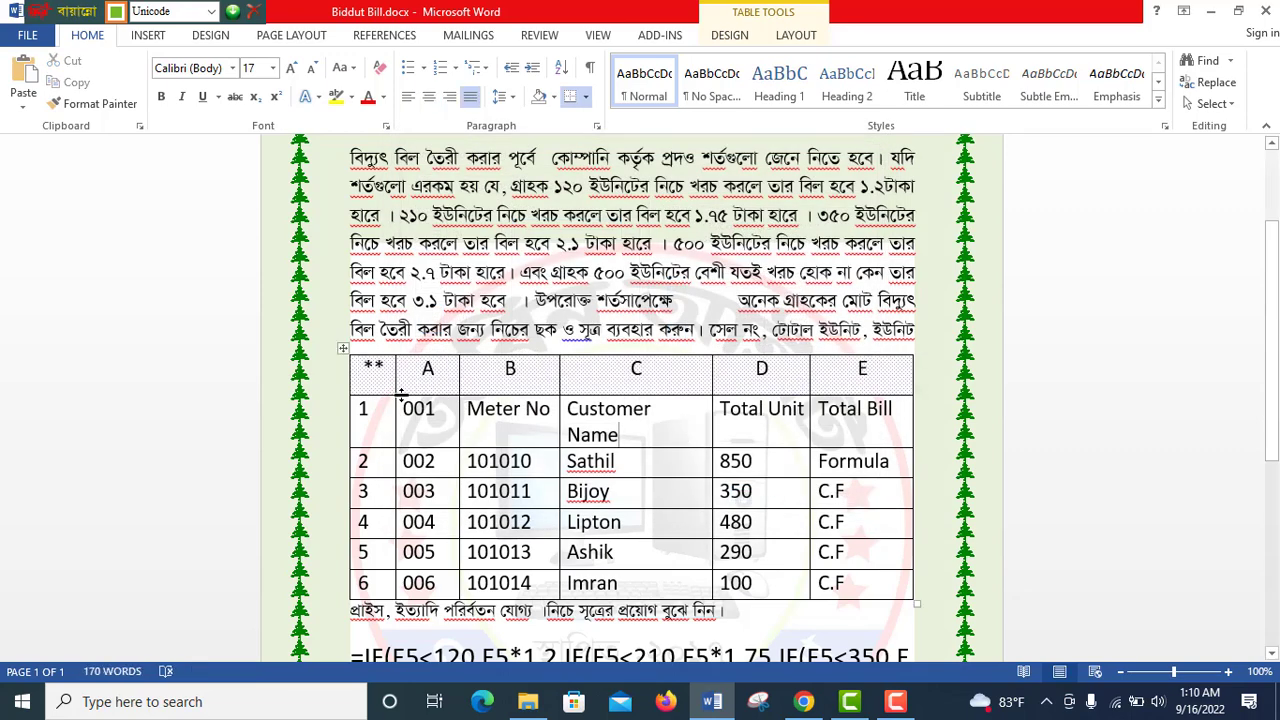
key("ctrl+p")
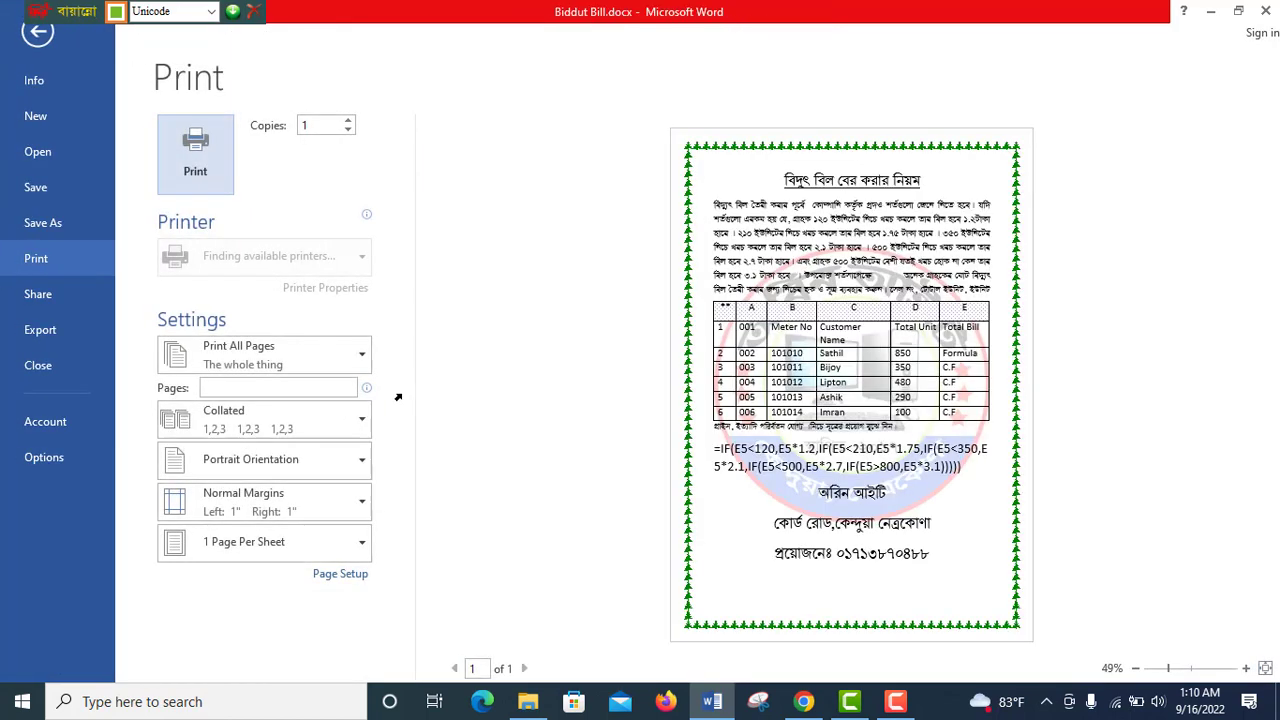
left_click(41, 37)
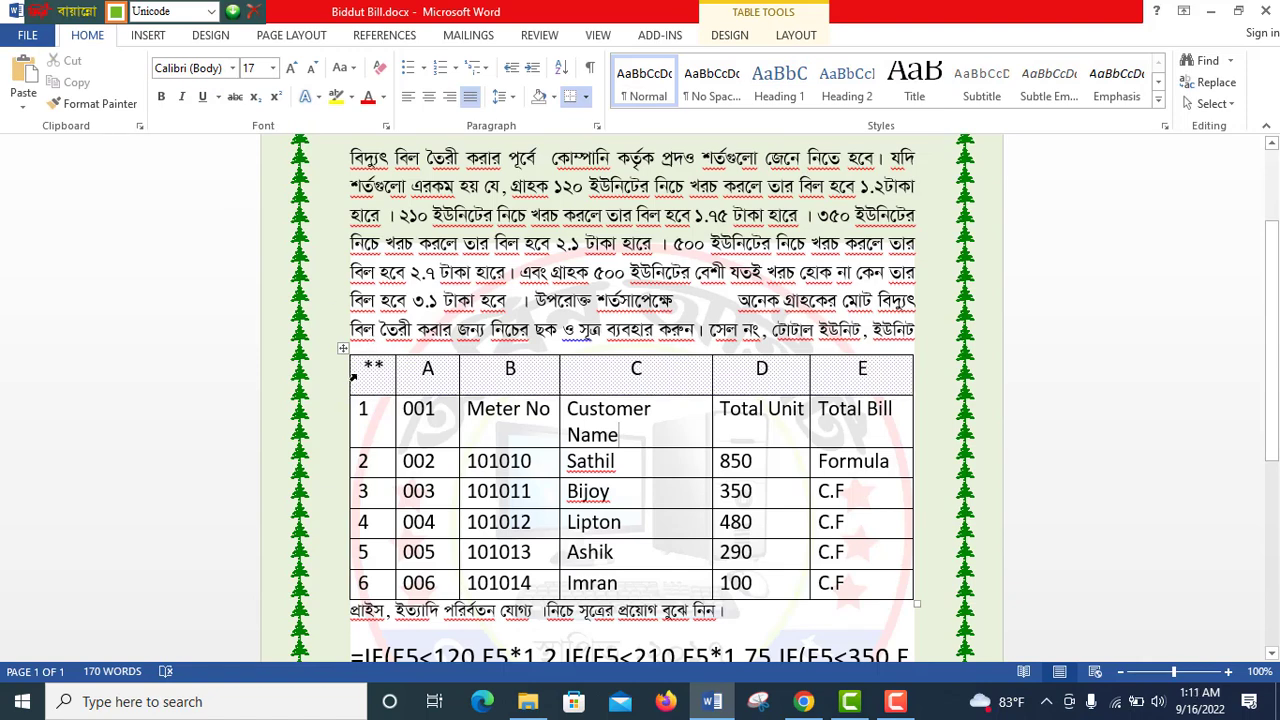
left_click_drag(353, 375, 828, 373)
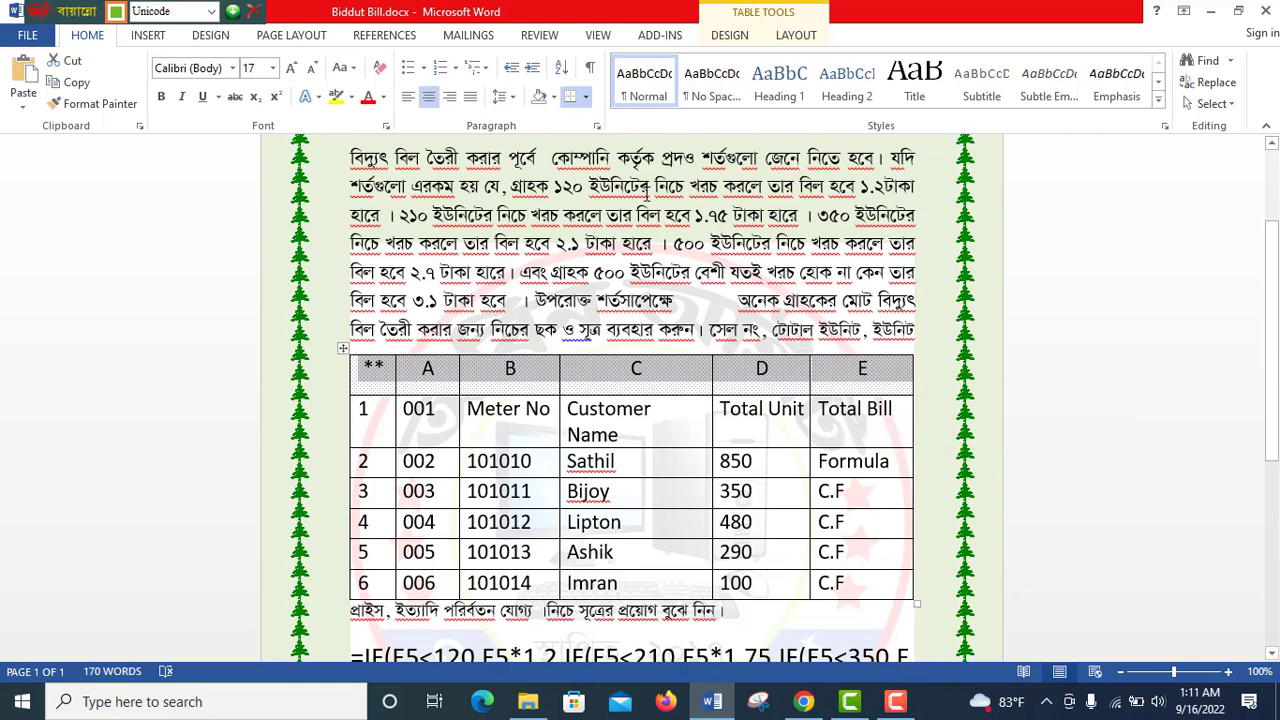
Reshade the header row with a 25% pattern in dark red instead of light purple
left_click(586, 95)
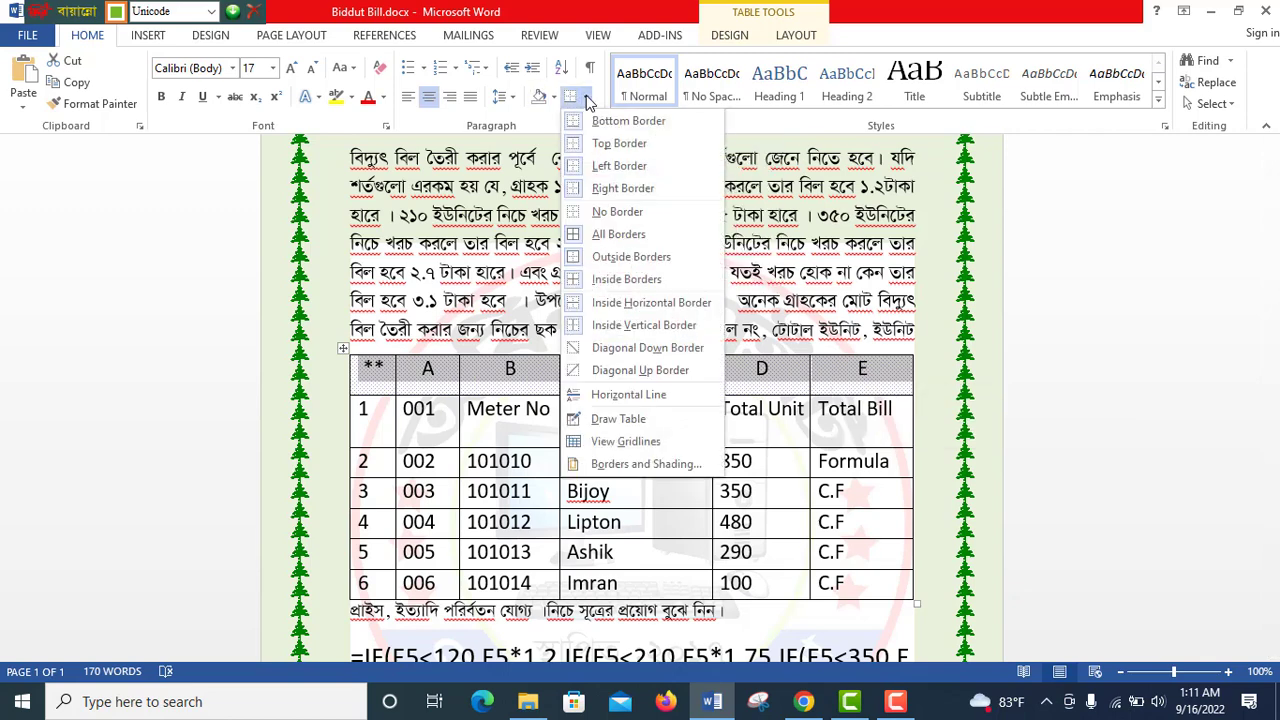
left_click(627, 466)
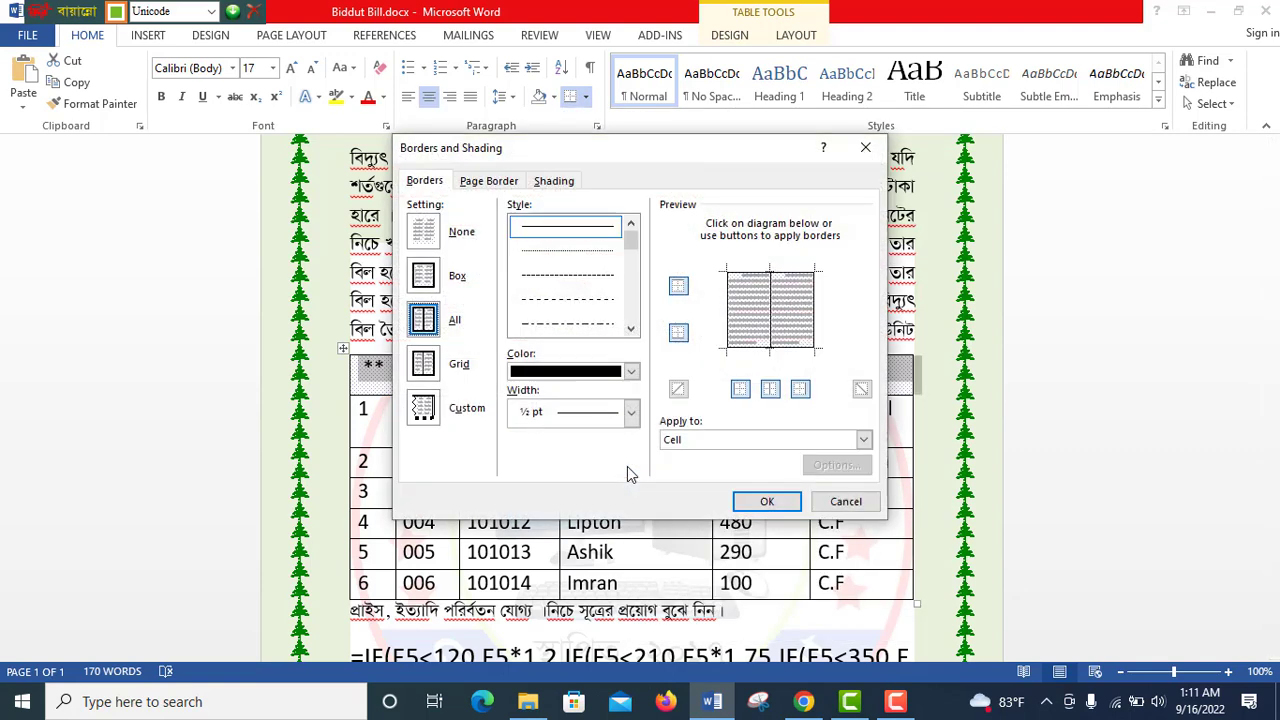
left_click(553, 181)
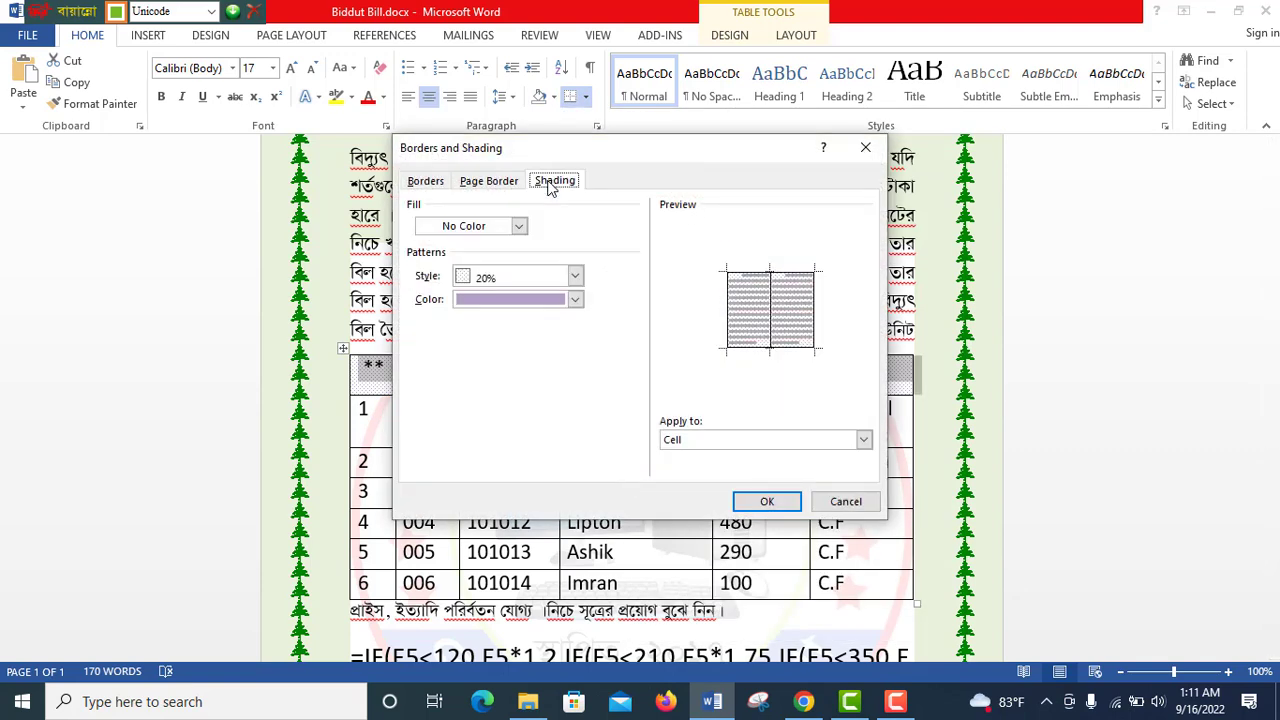
left_click(508, 275)
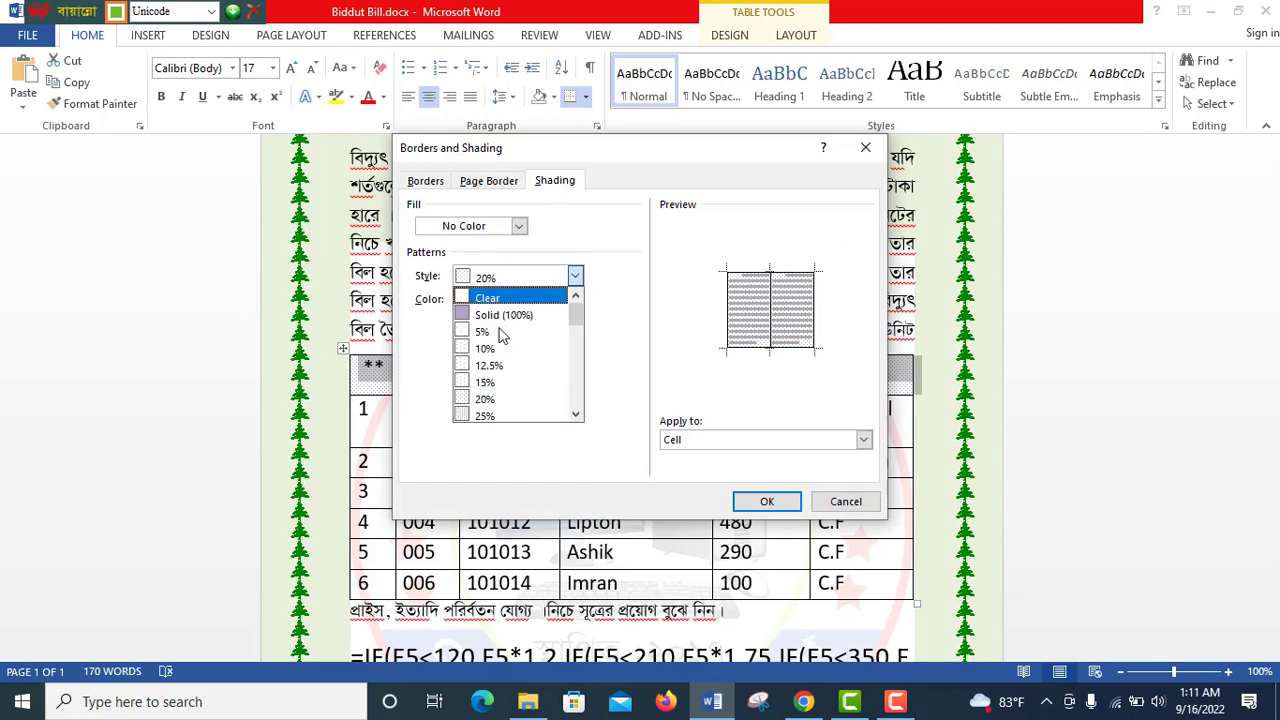
left_click(486, 418)
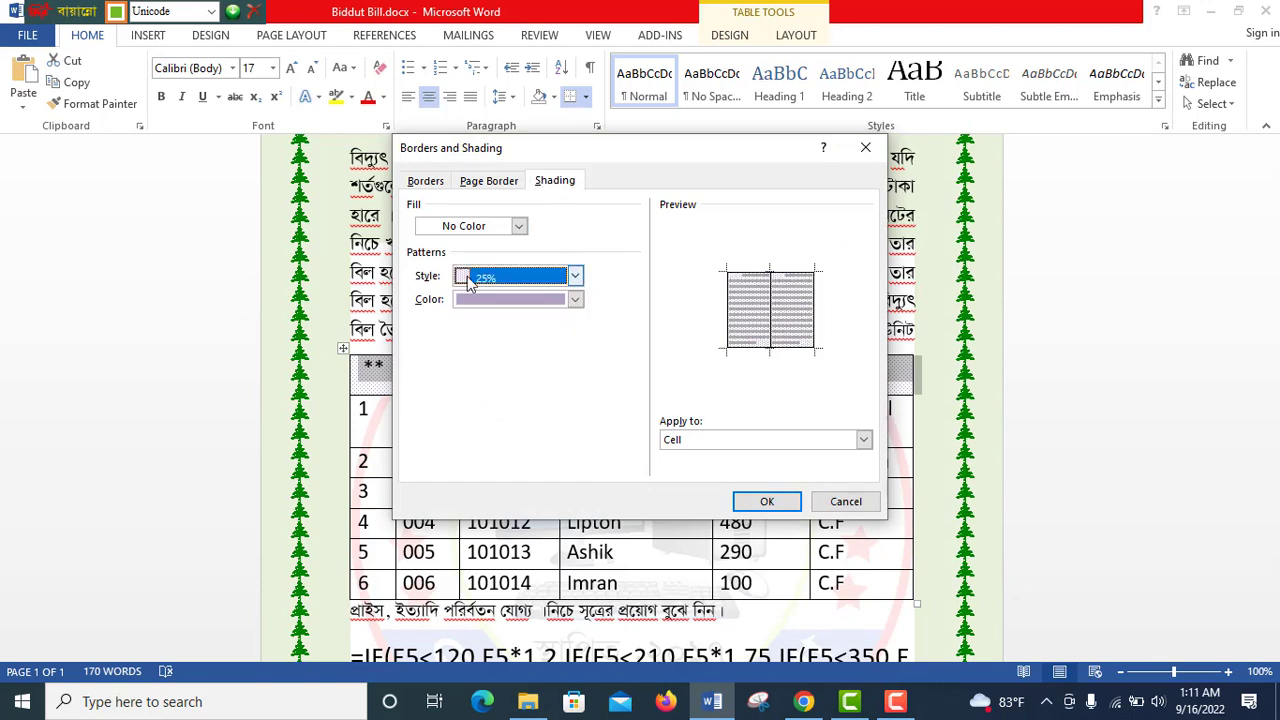
left_click(480, 300)
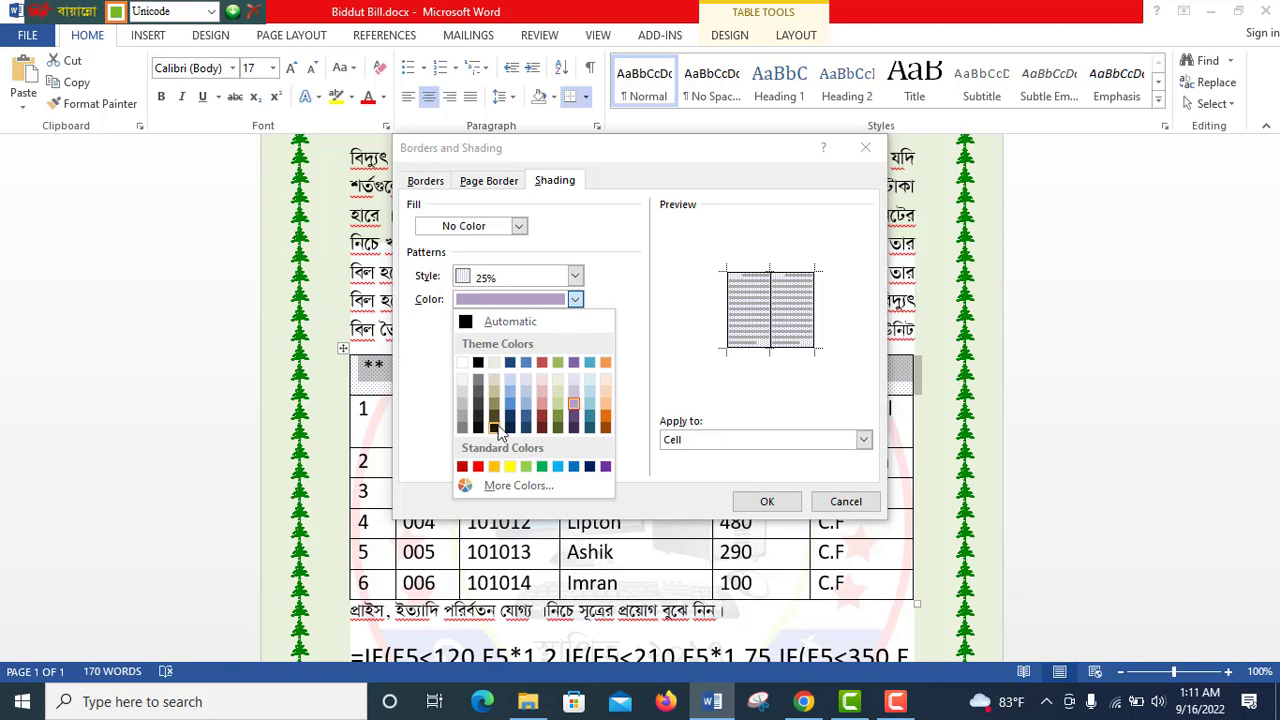
left_click(542, 467)
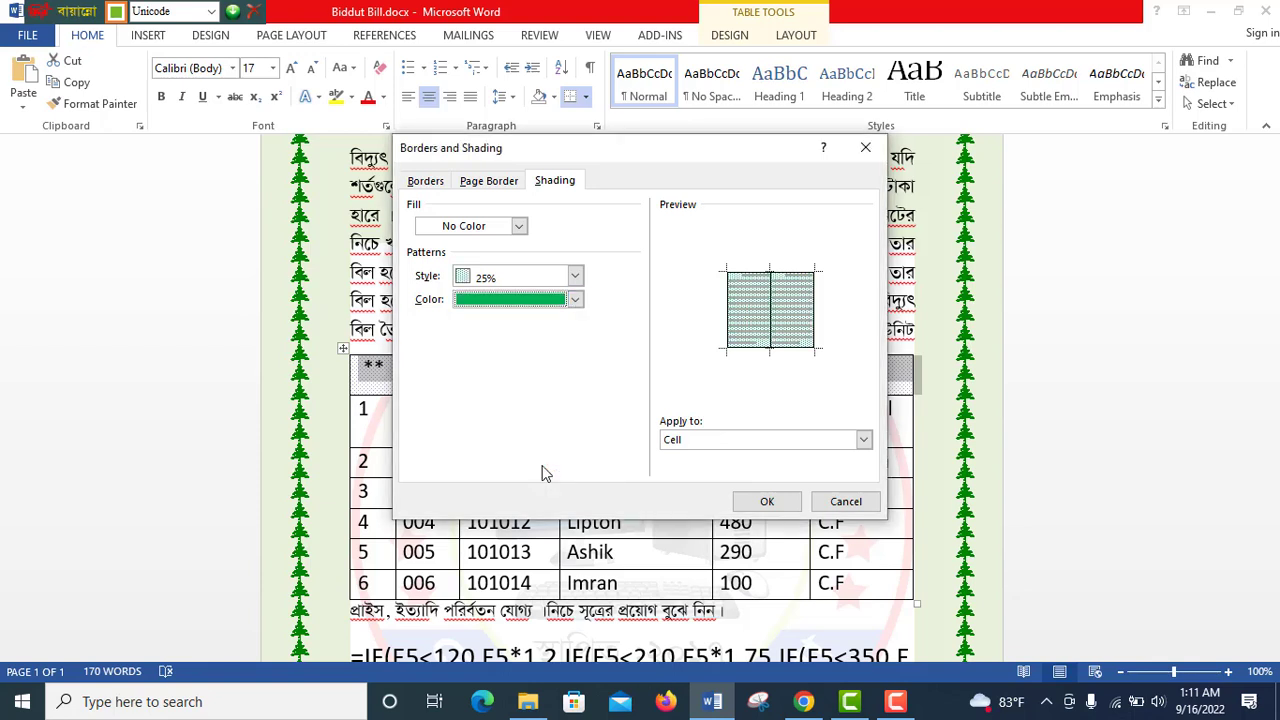
left_click(529, 304)
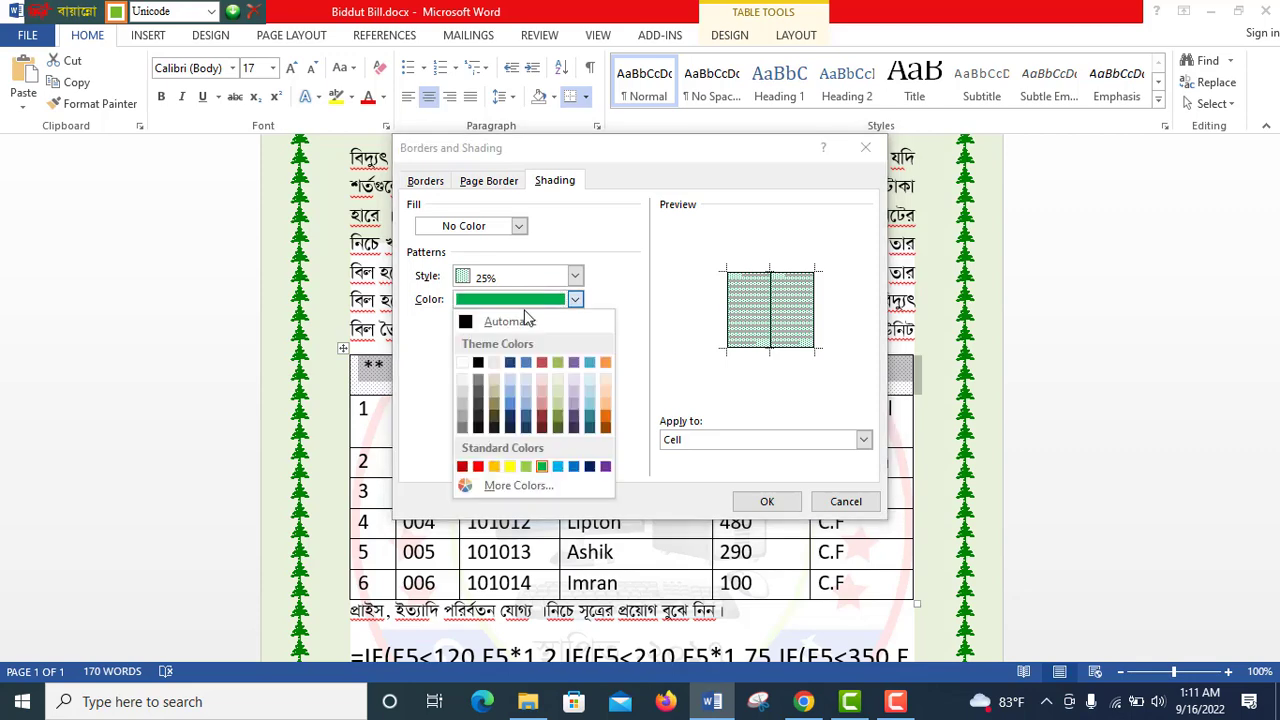
left_click(542, 419)
left_click(767, 501)
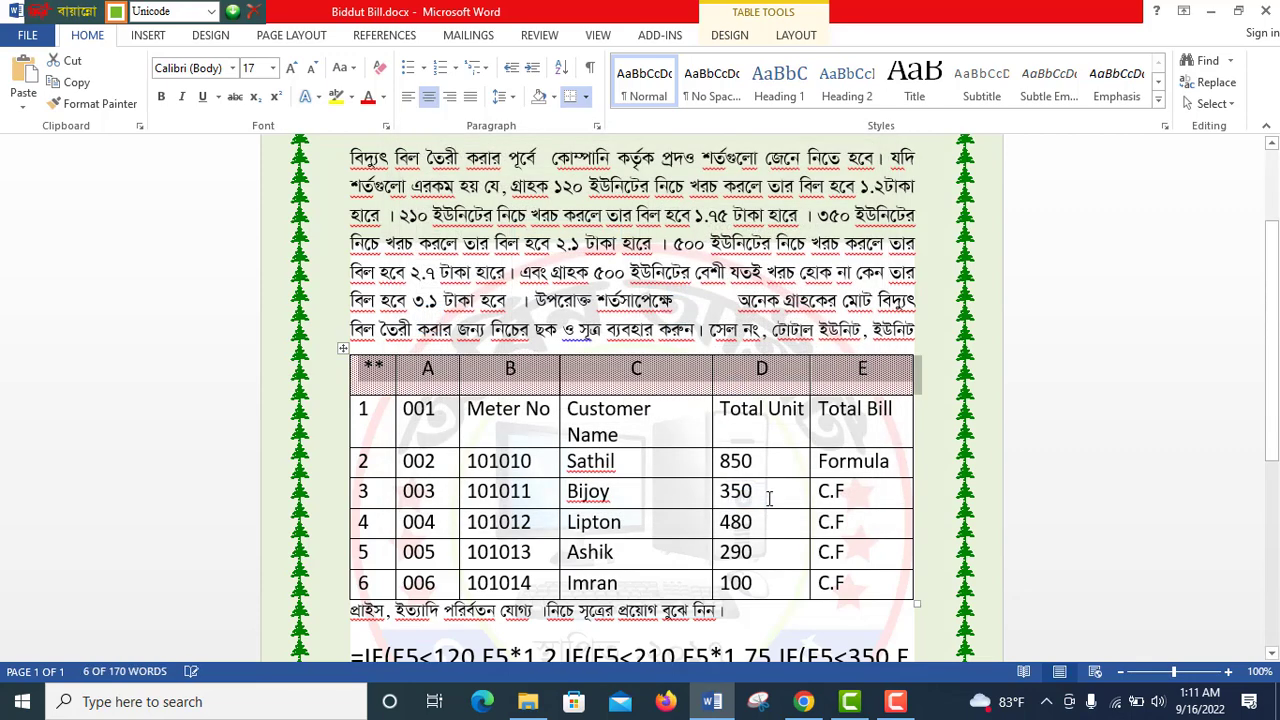
left_click(686, 380)
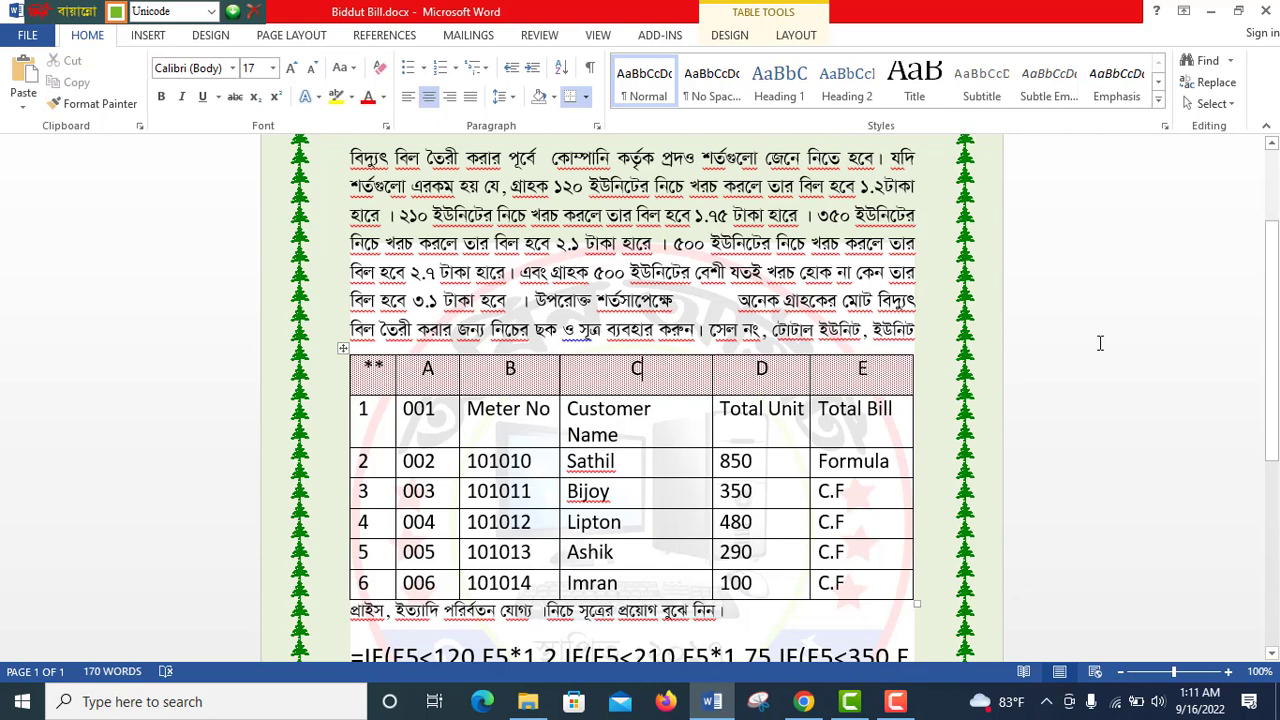
key("ctrl+p")
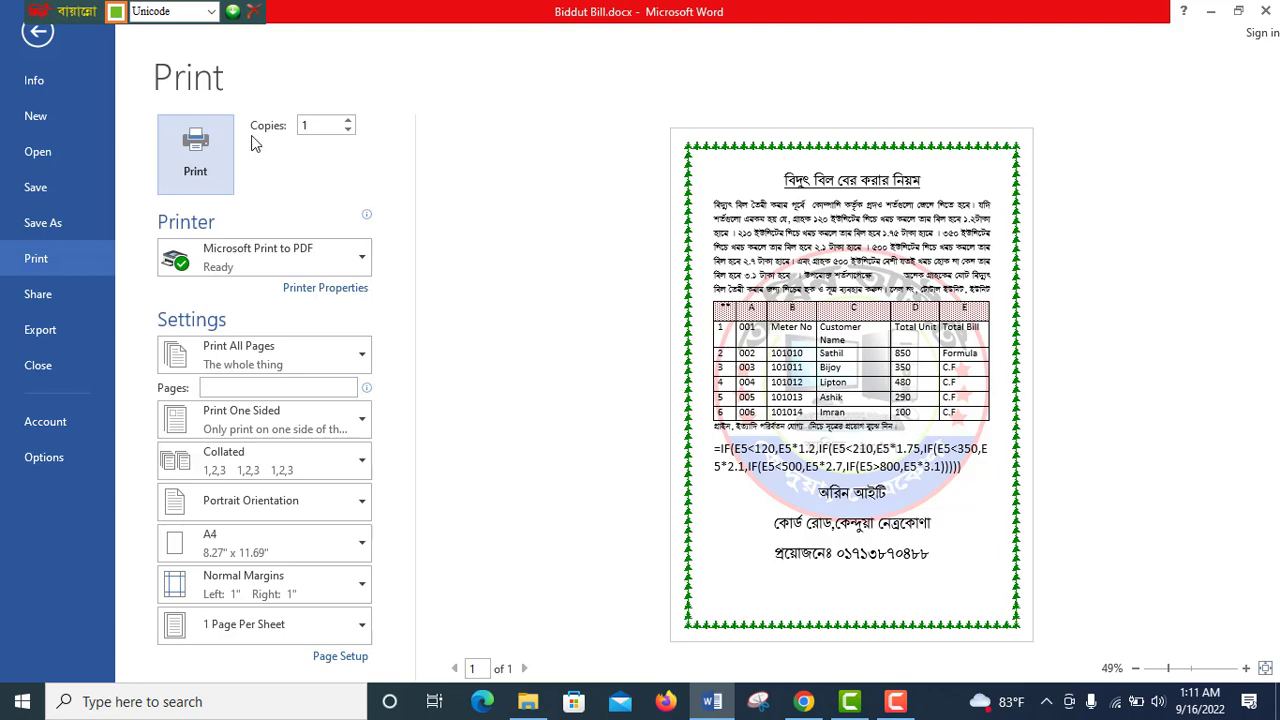
left_click(37, 36)
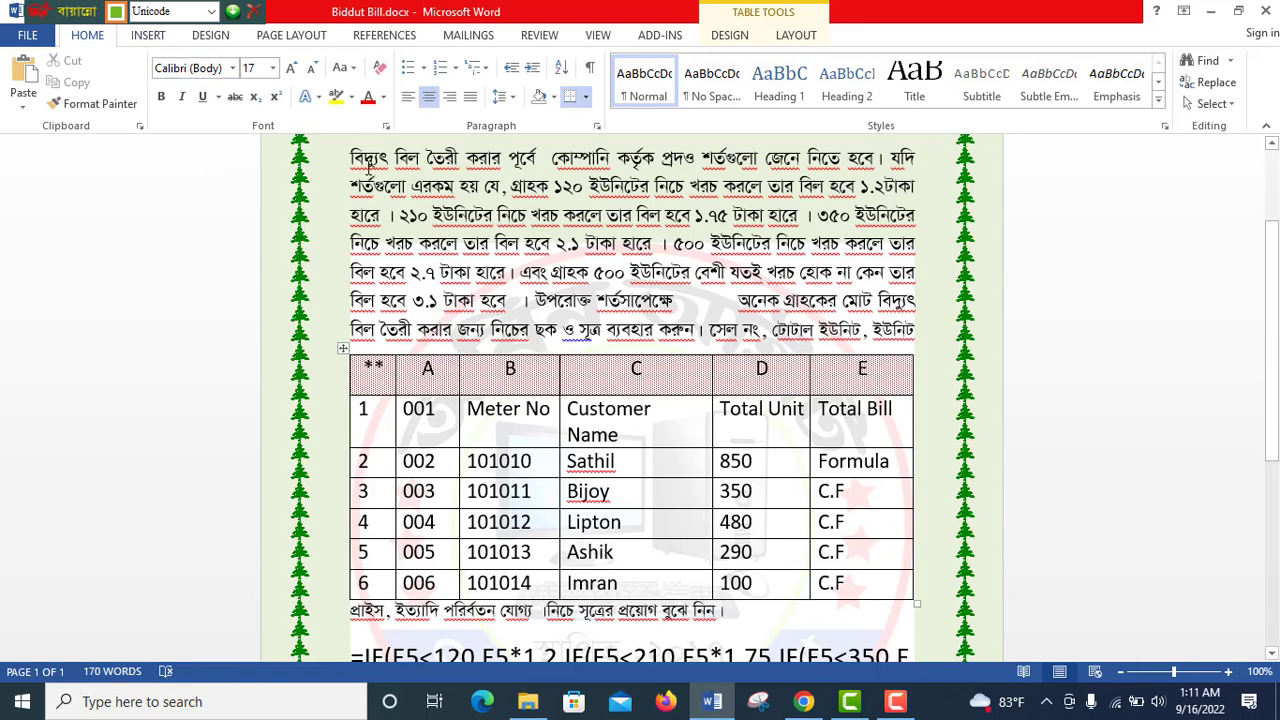
Review the header row's shading pattern settings and close them without changes
left_click(586, 98)
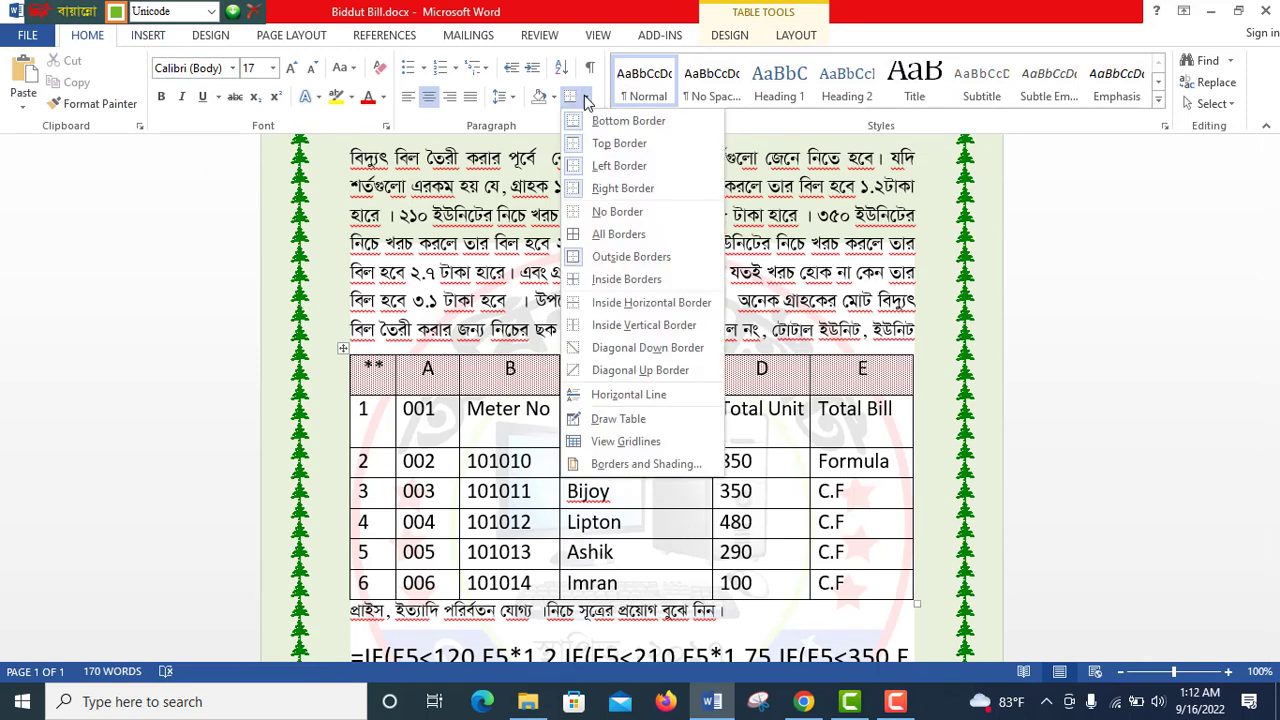
left_click(614, 466)
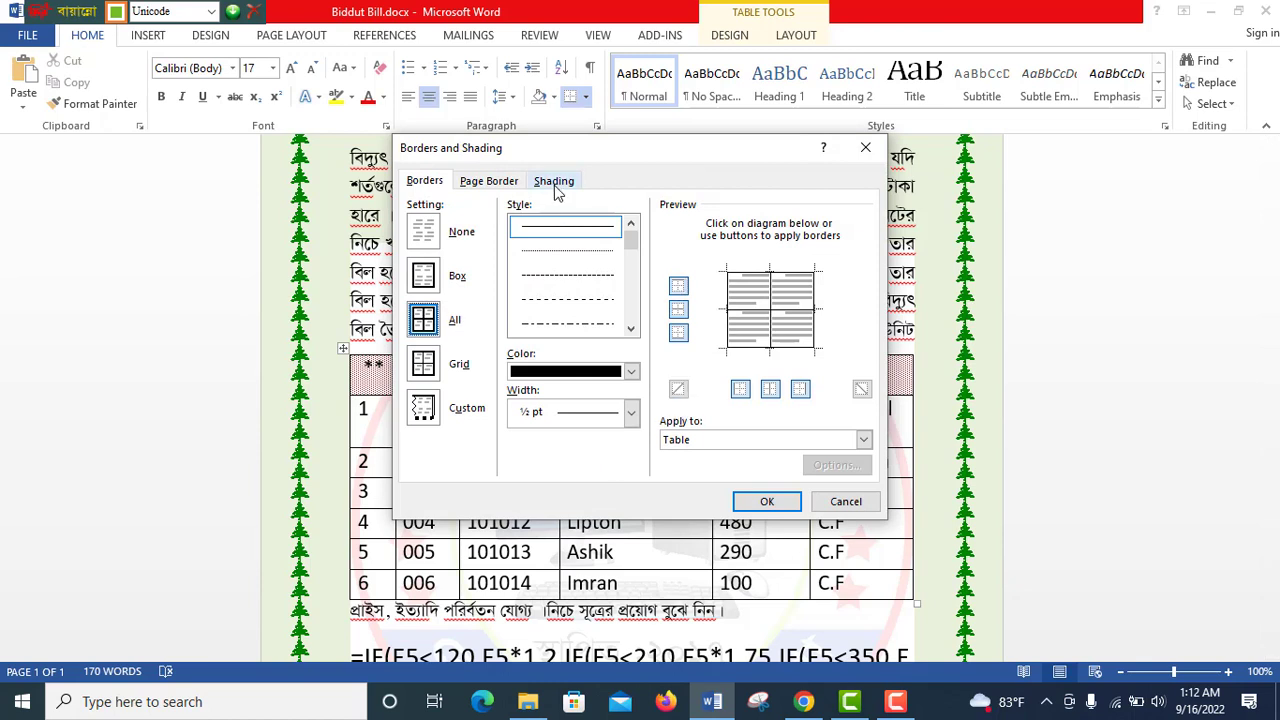
left_click(554, 182)
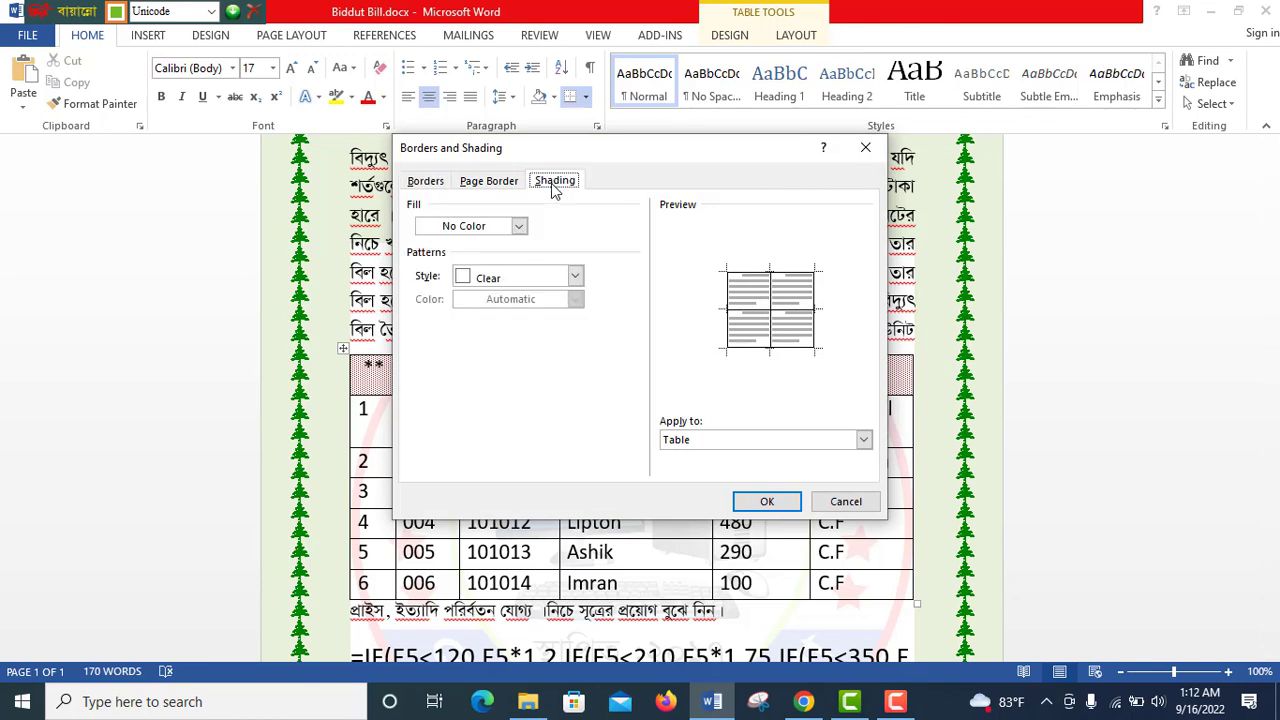
left_click(494, 277)
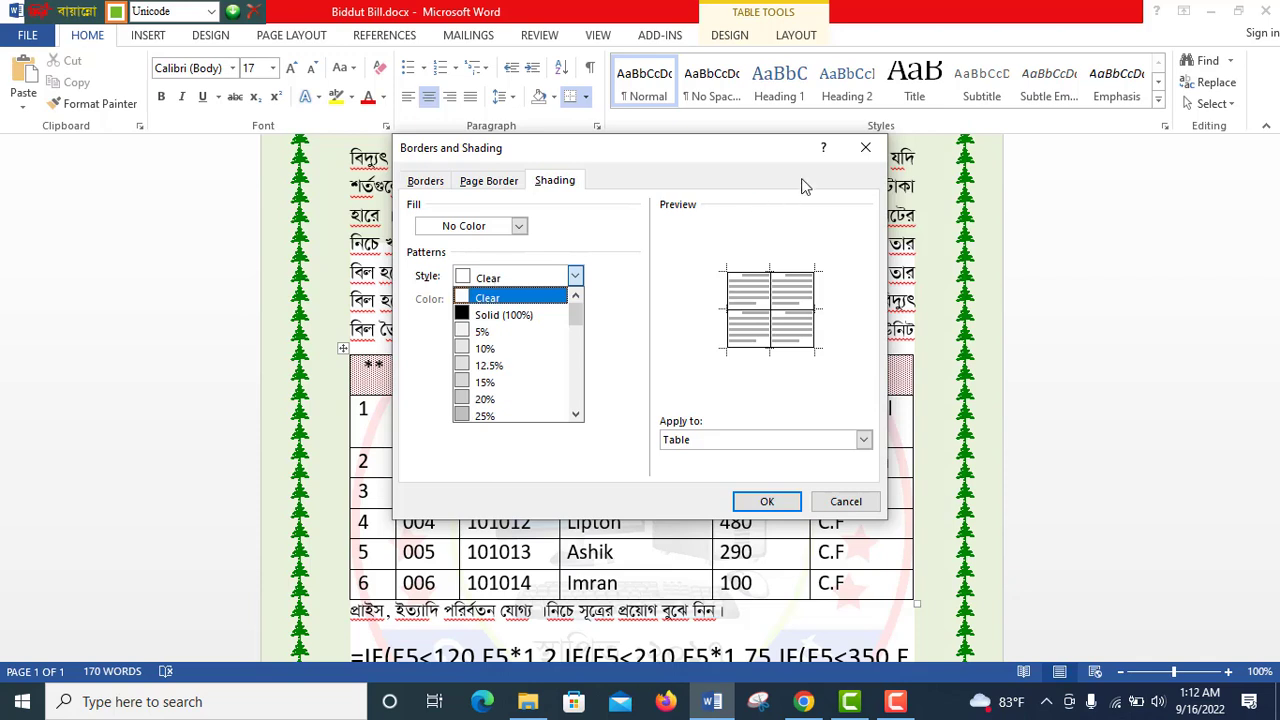
left_click(613, 270)
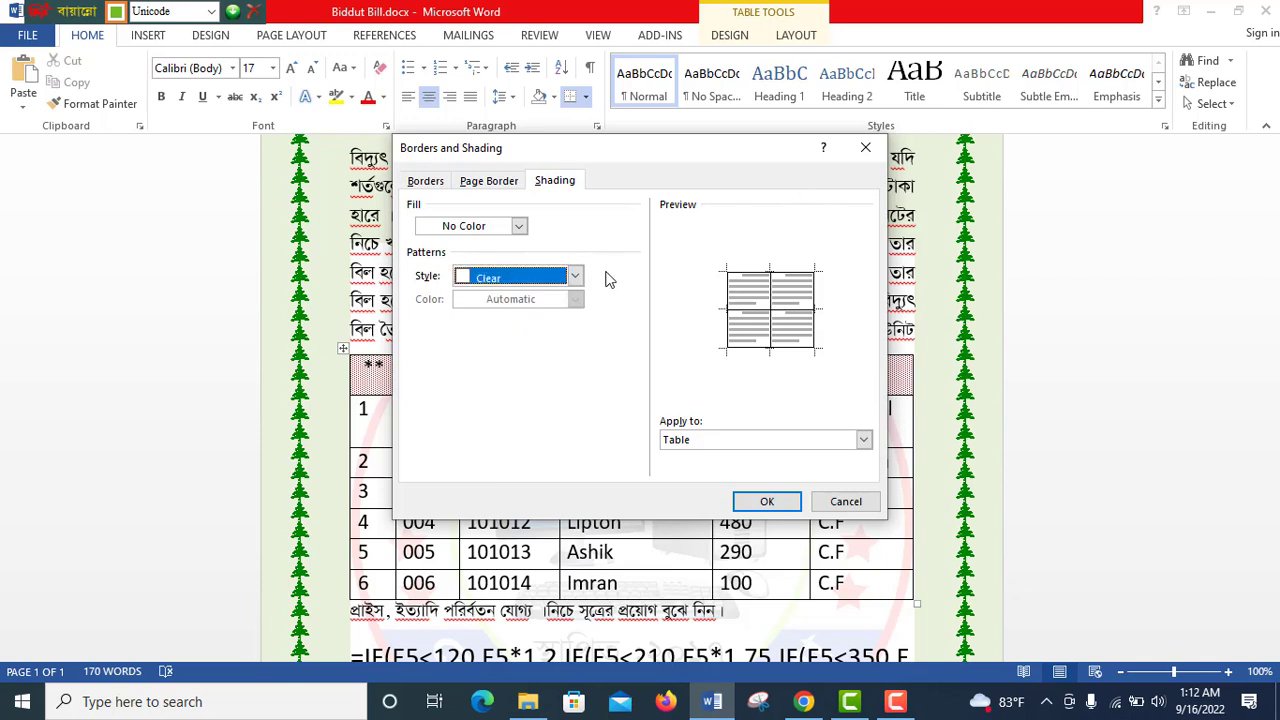
left_click(866, 149)
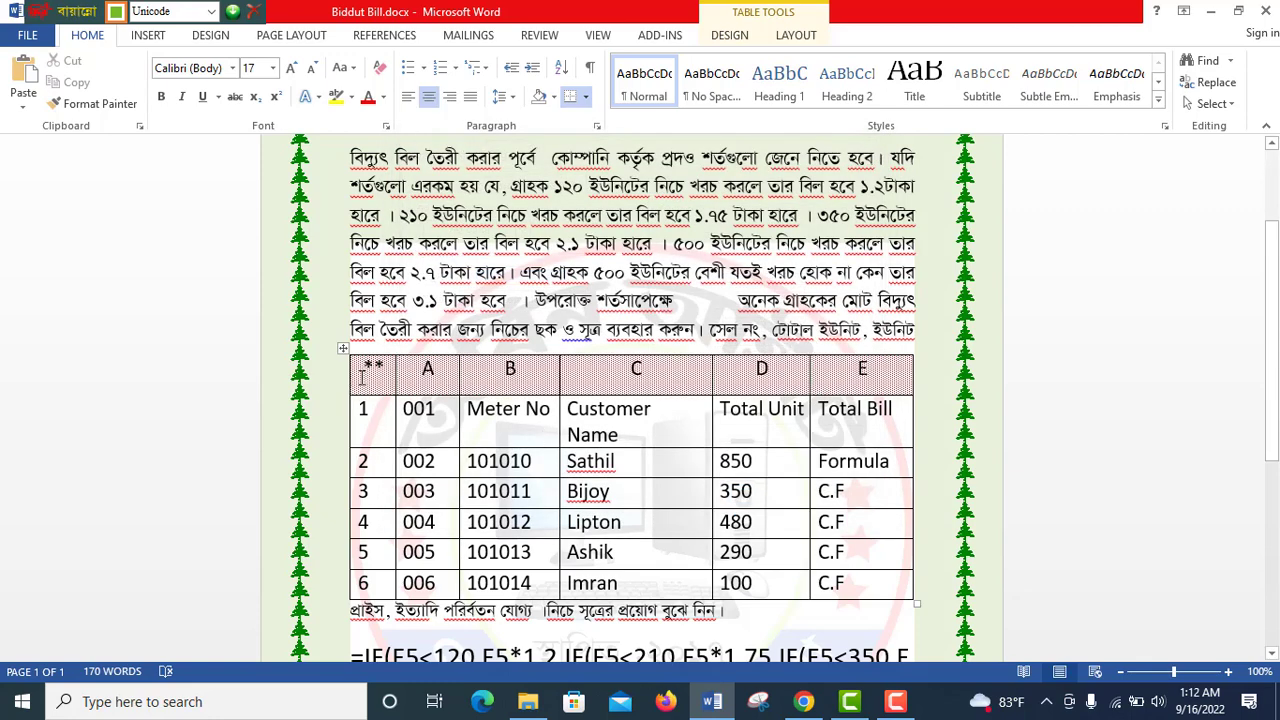
Recolour the header row's 25% pattern shading to green via the right-click Borders menu
left_click_drag(362, 376, 847, 368)
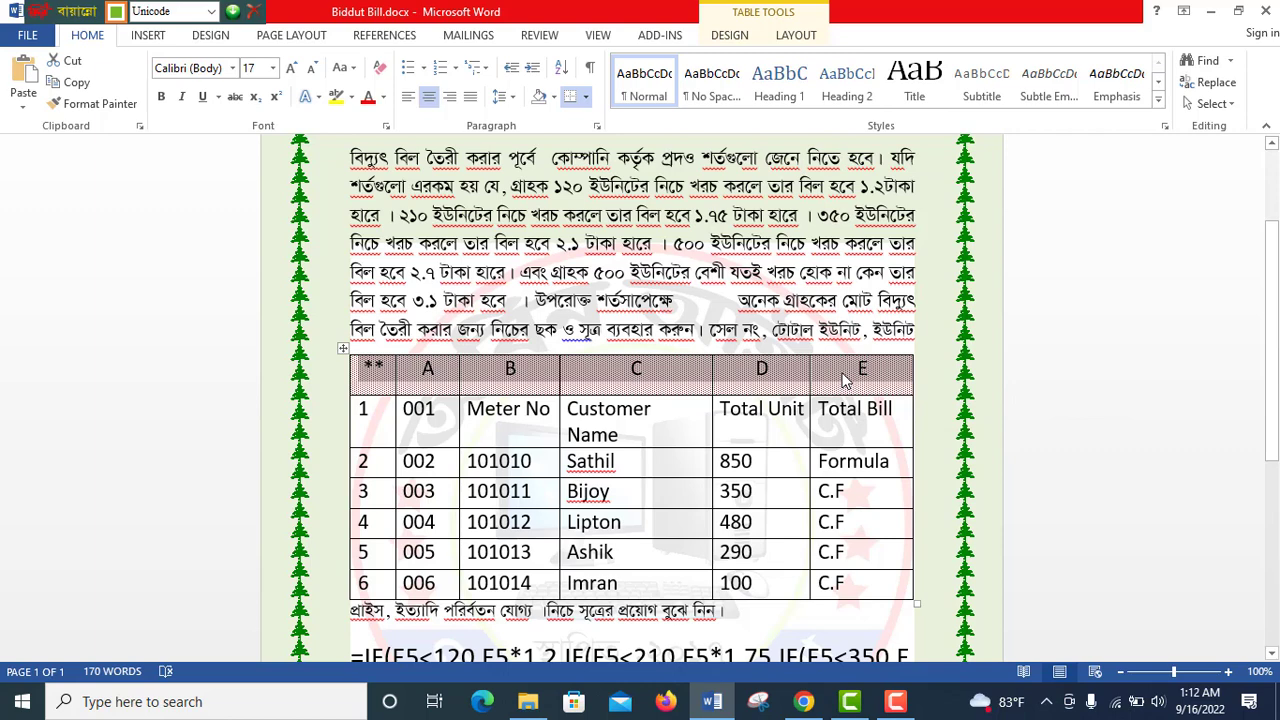
right_click(843, 380)
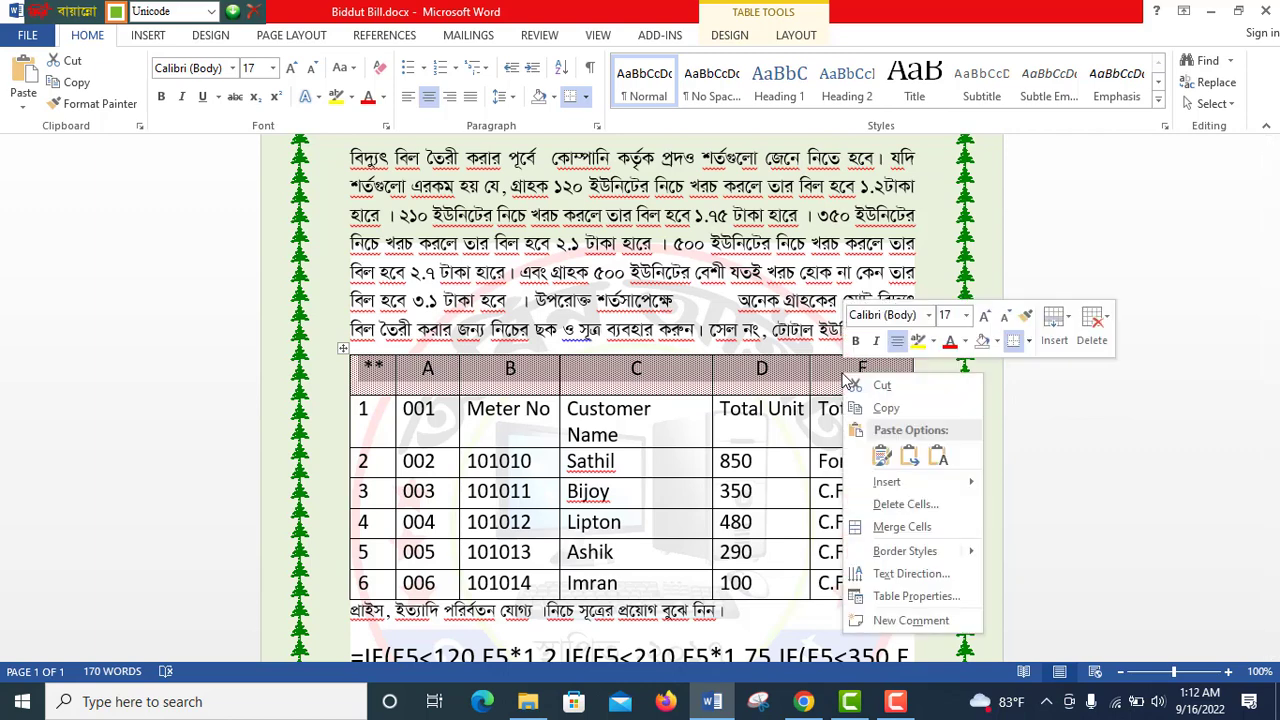
left_click(1031, 346)
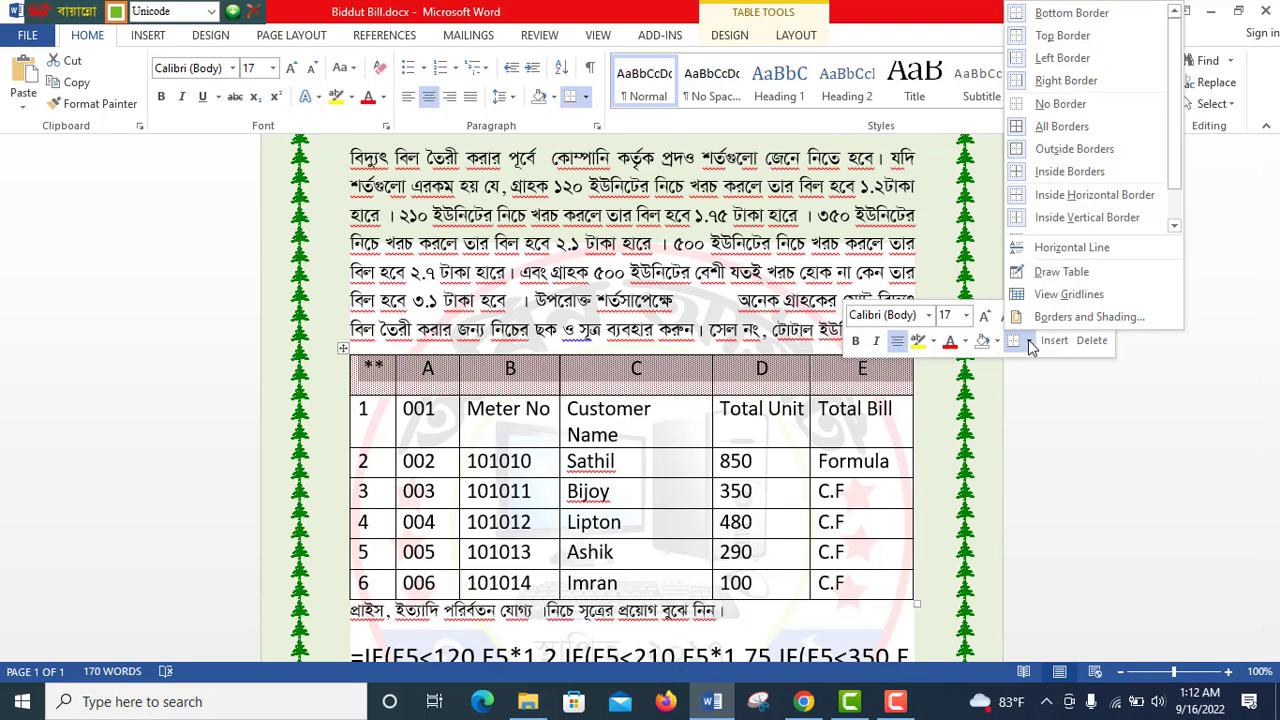
left_click(1070, 237)
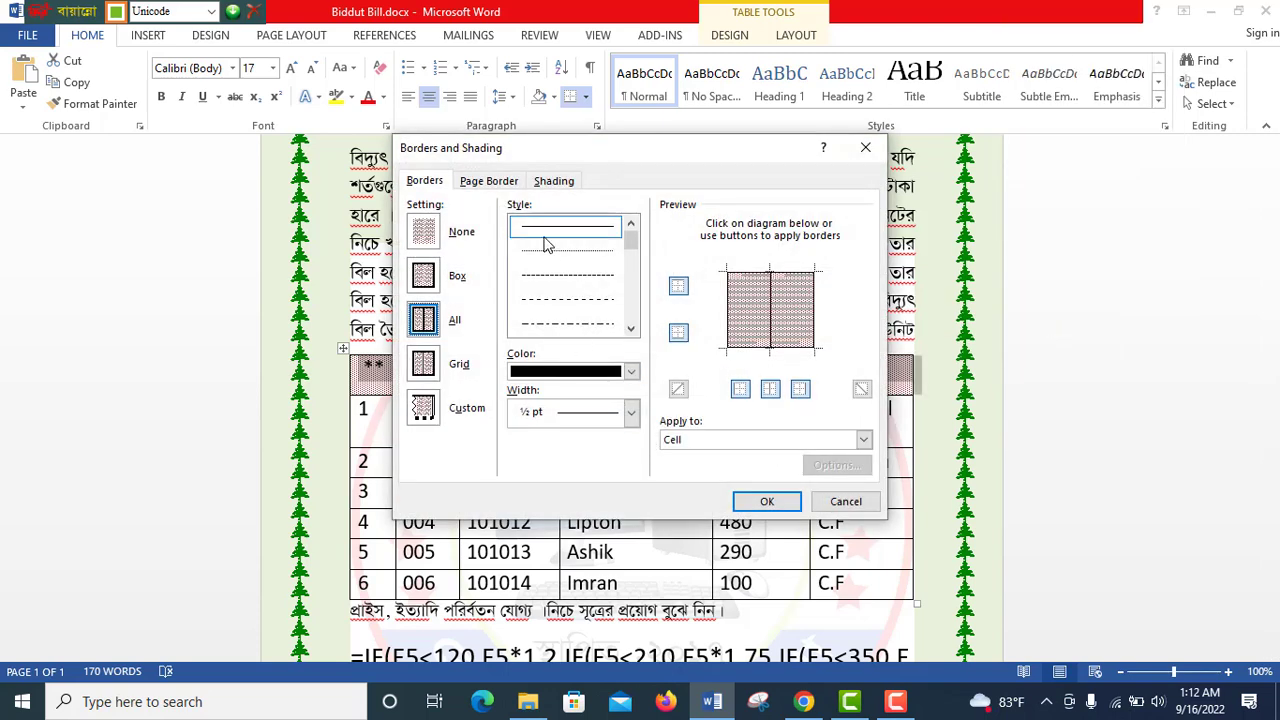
left_click(552, 181)
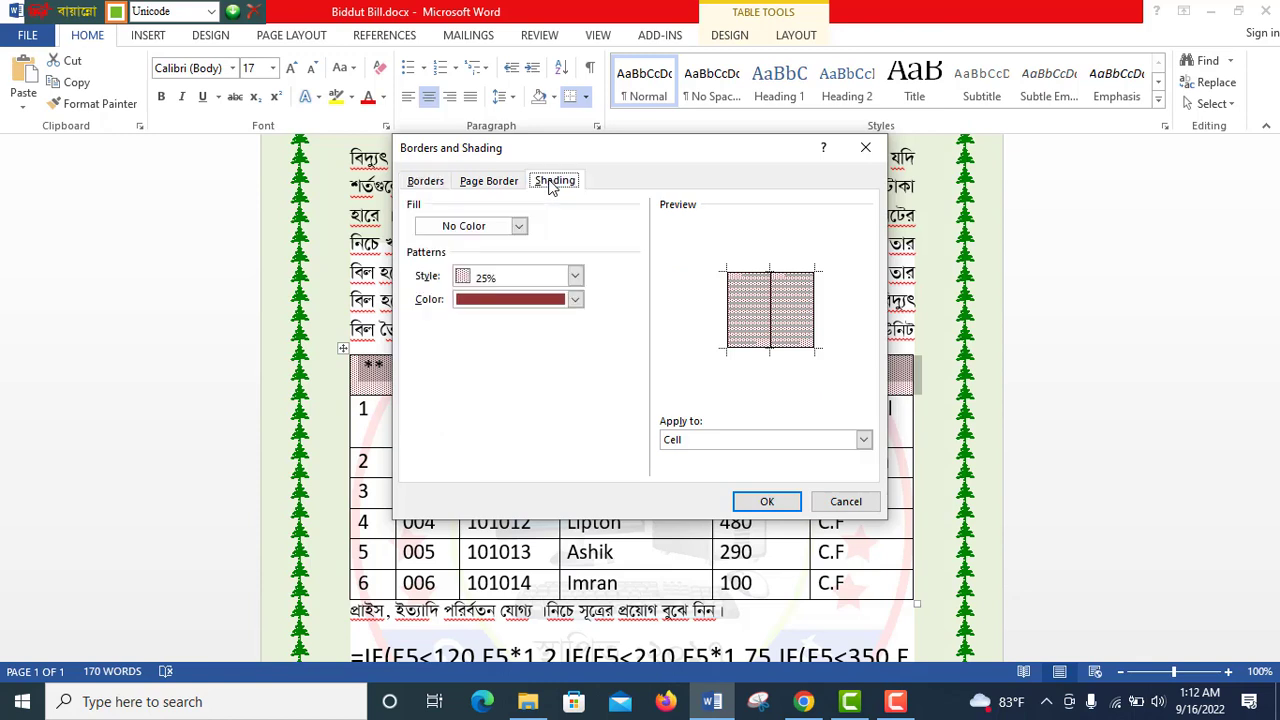
left_click(535, 301)
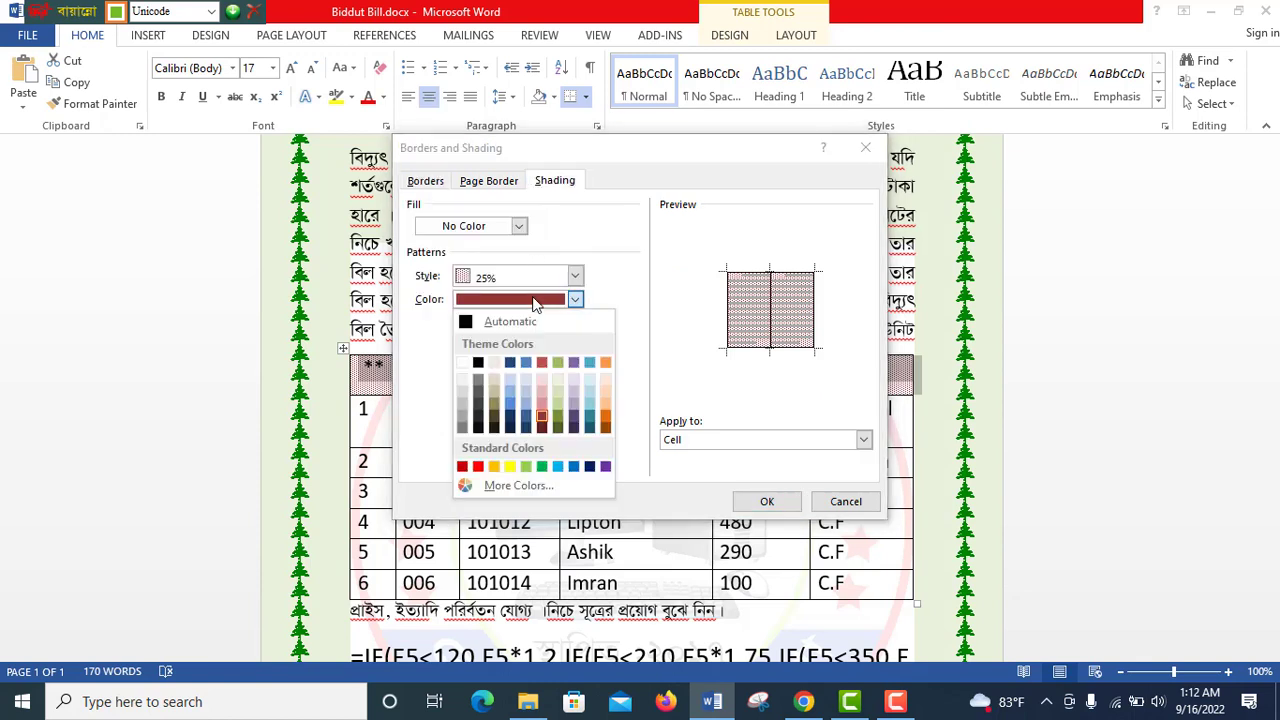
left_click(541, 467)
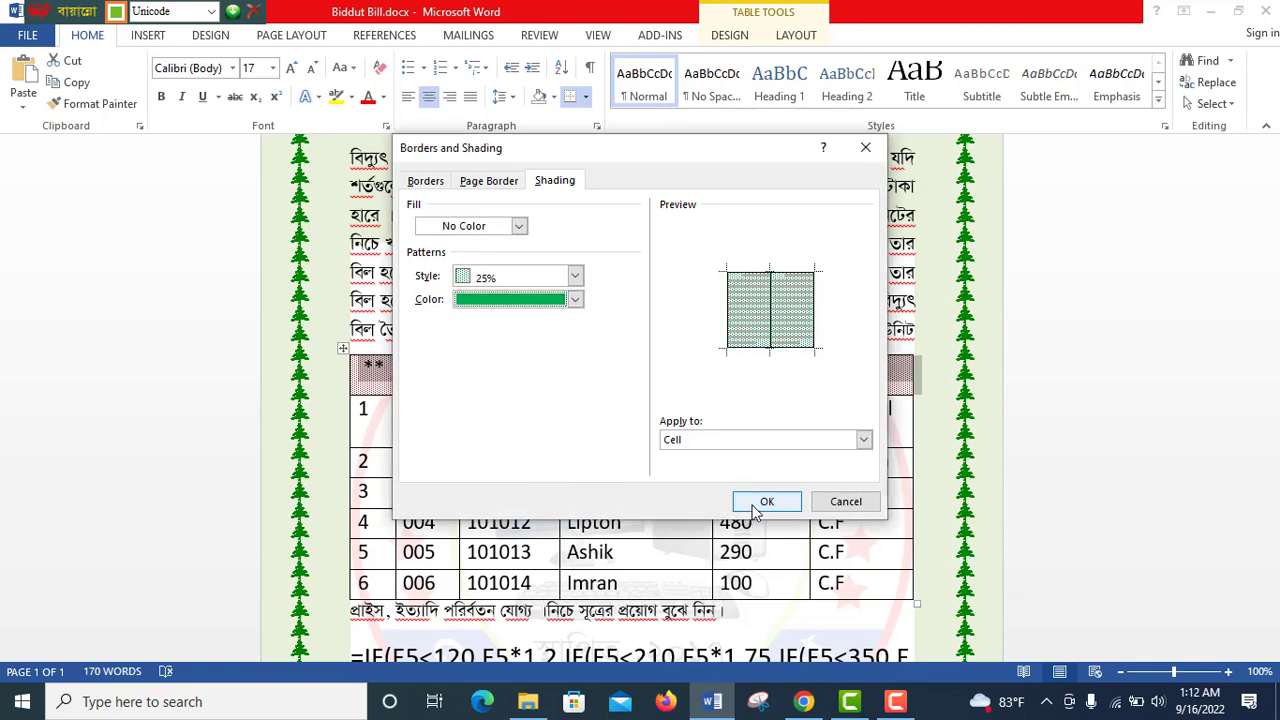
left_click(757, 507)
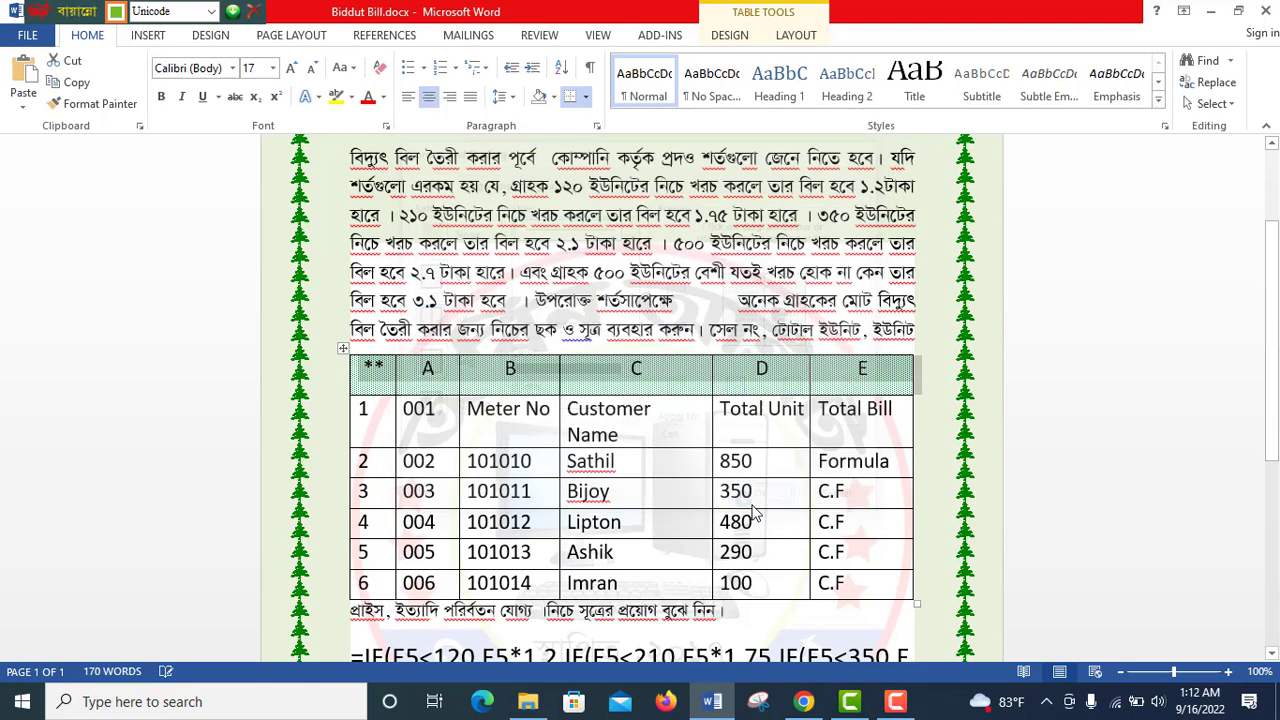
left_click(655, 372)
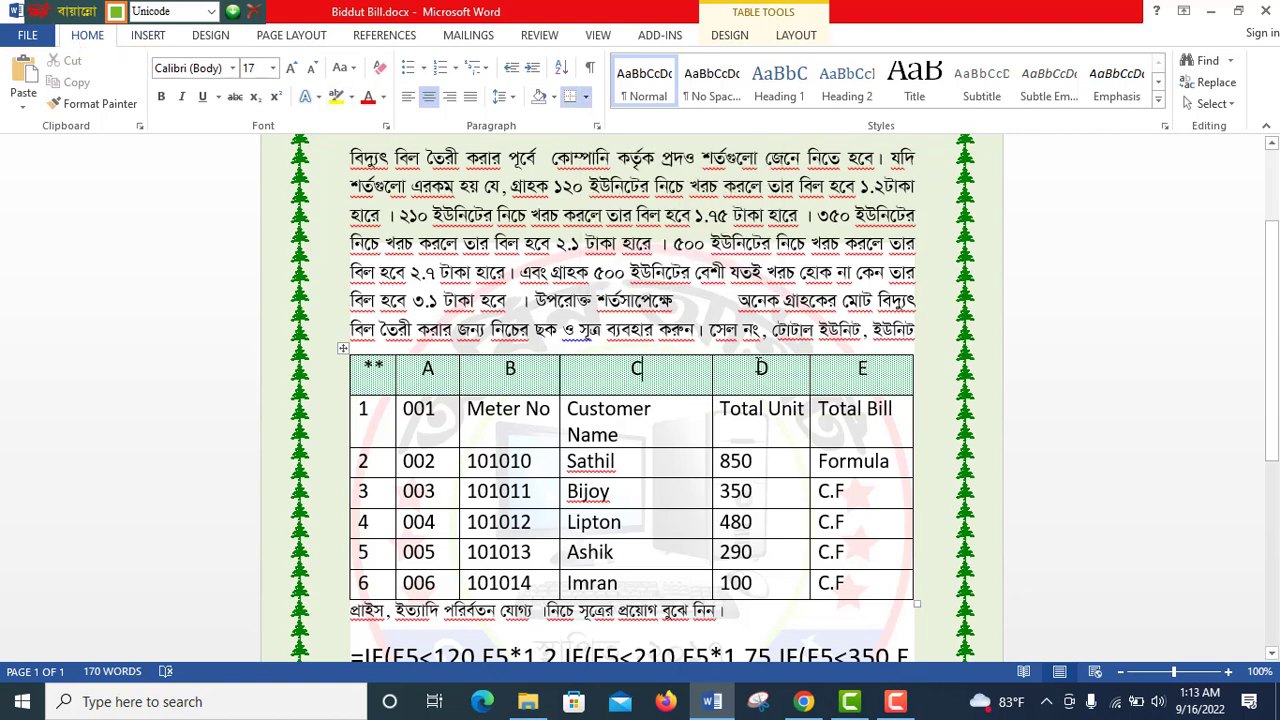
mouse_move(341, 396)
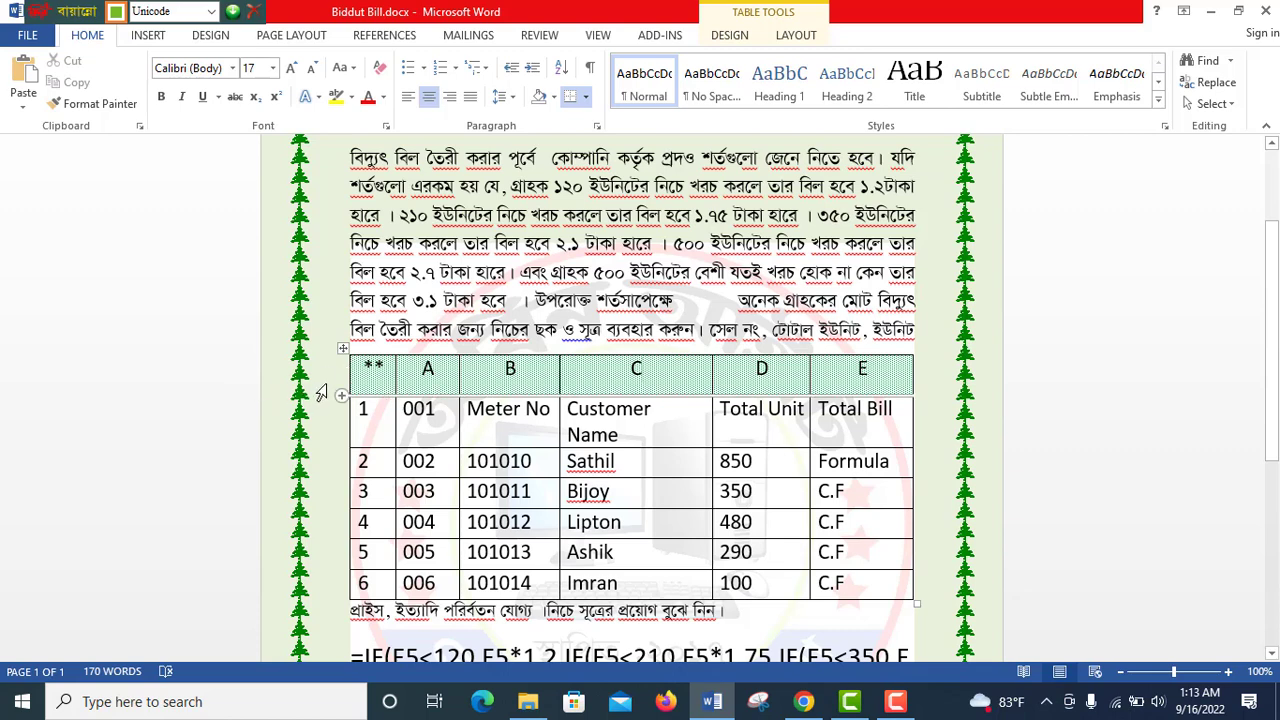
left_click_drag(343, 363, 360, 376)
left_click(366, 372)
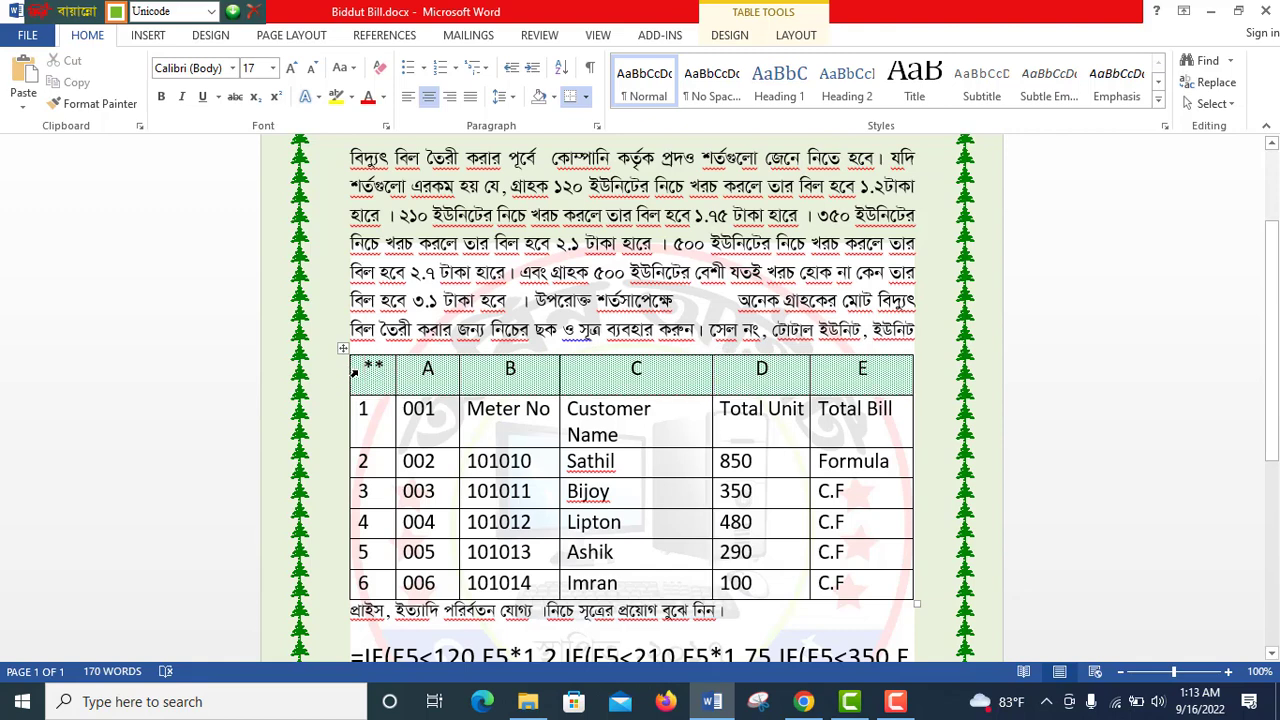
double_click(354, 372)
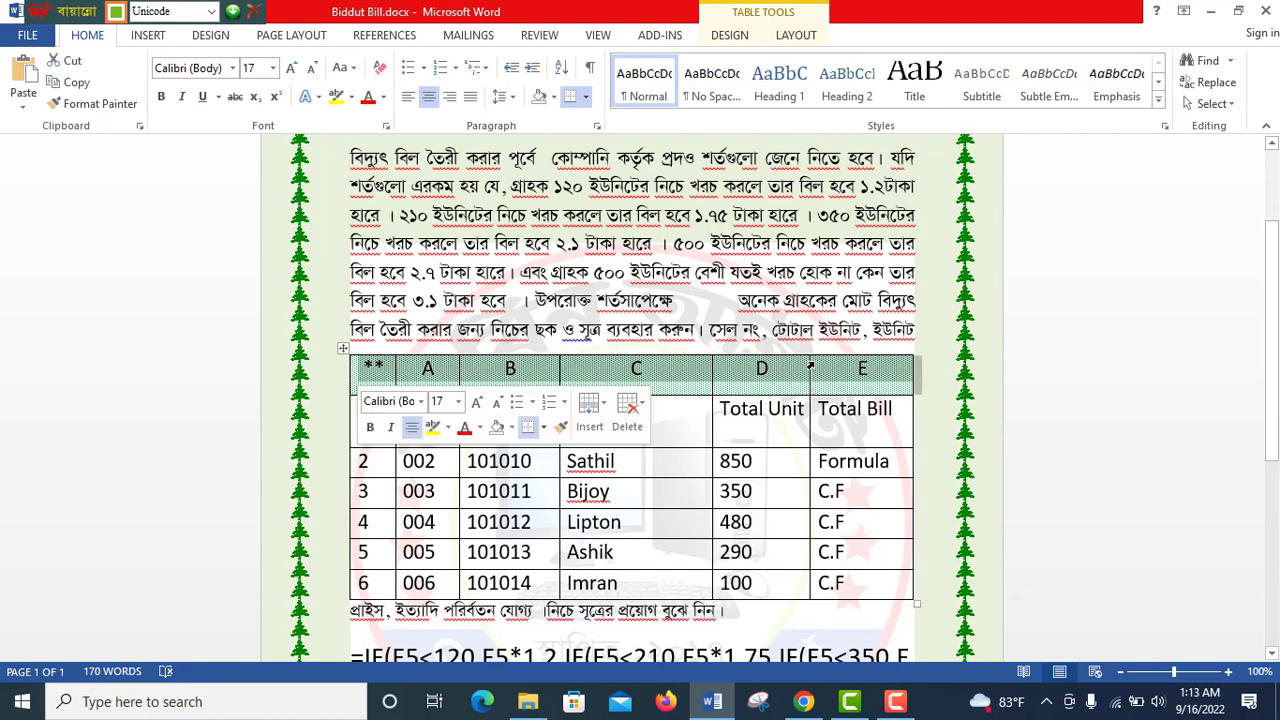
left_click(900, 370)
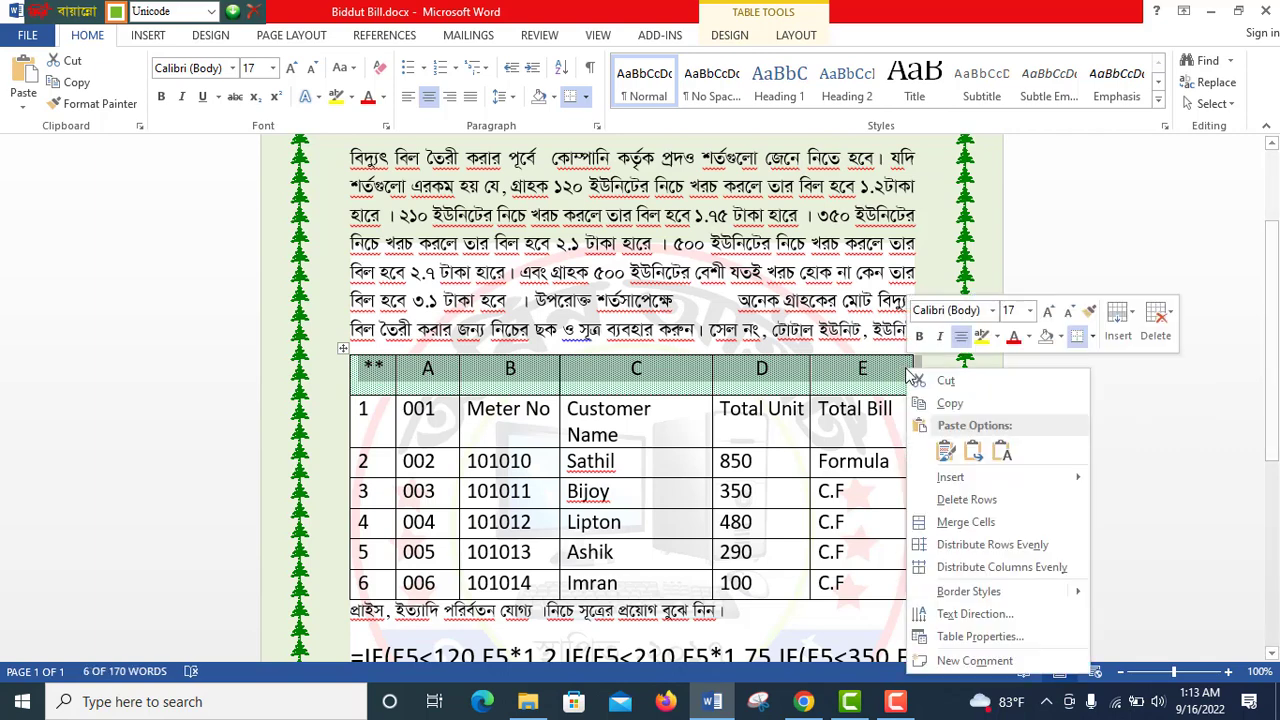
right_click(905, 372)
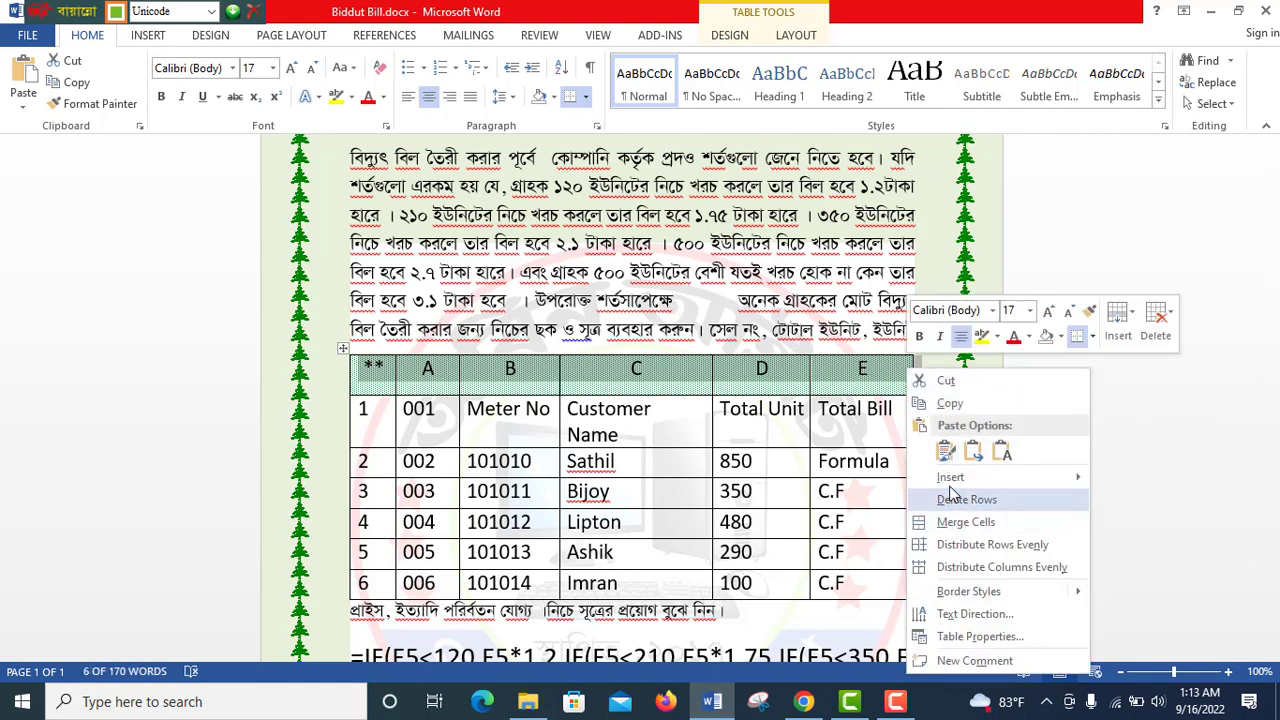
left_click(1094, 340)
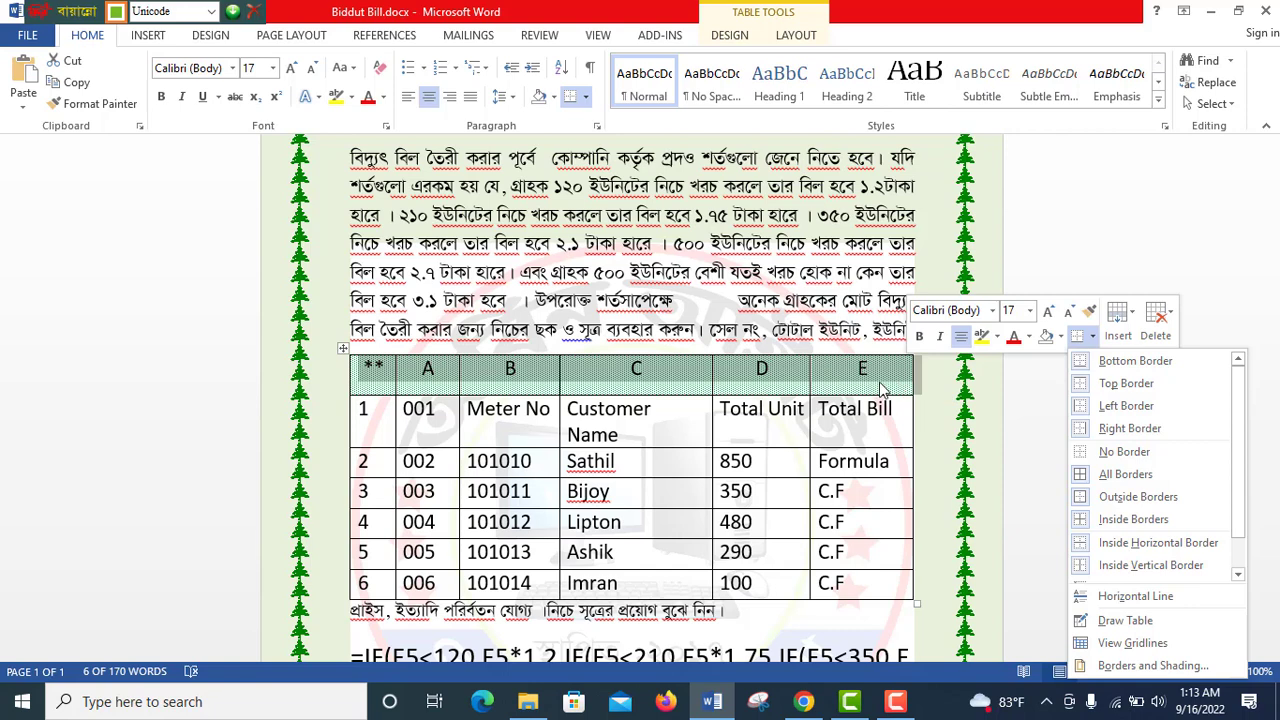
left_click(880, 382)
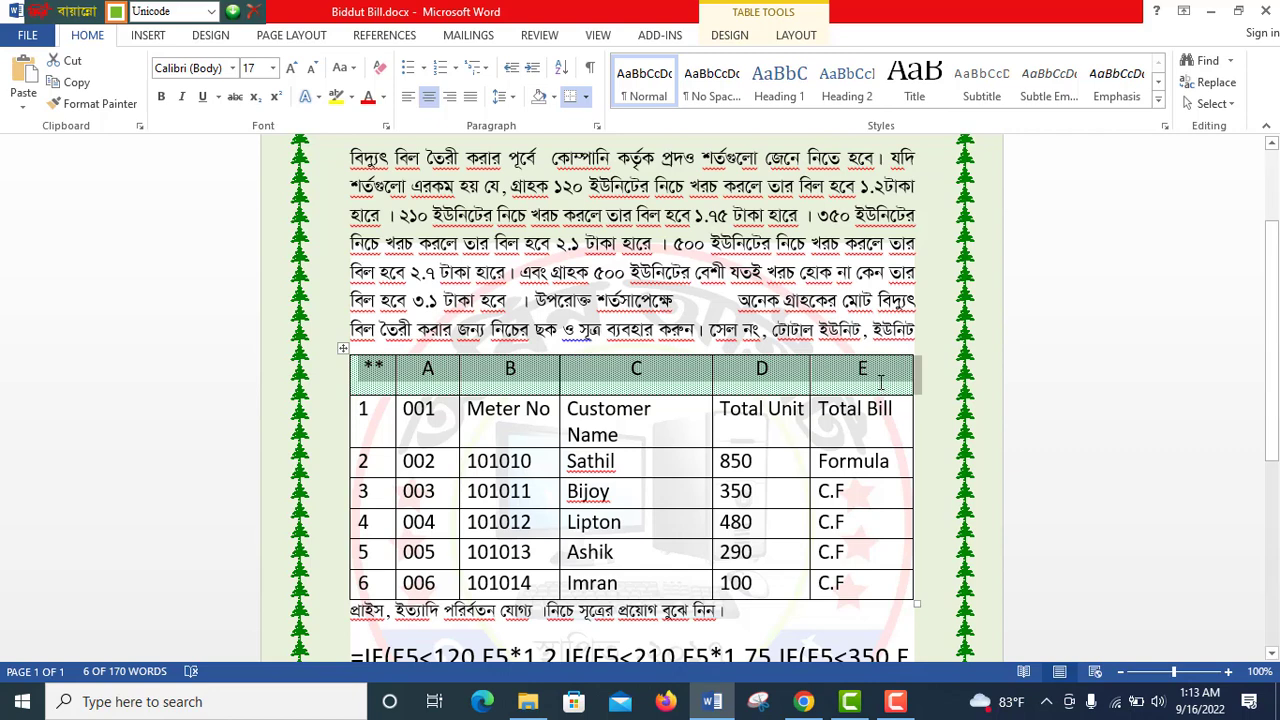
left_click(855, 376)
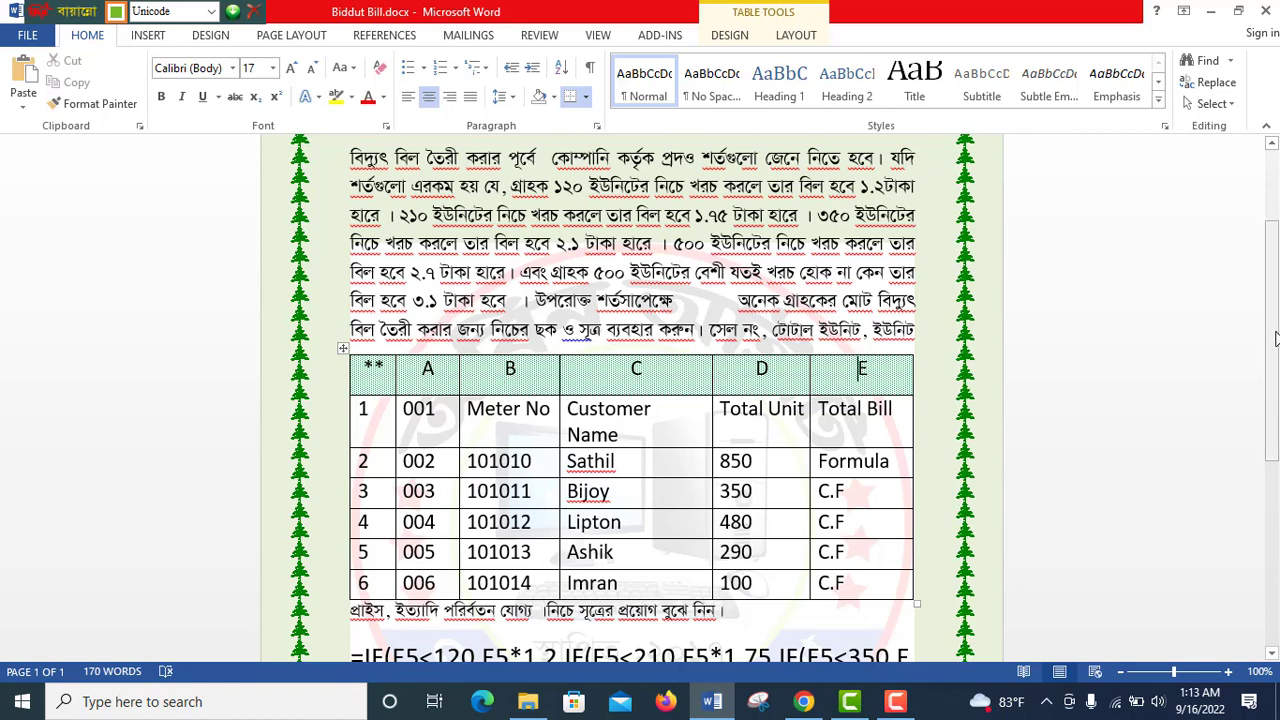
mouse_move(1276, 338)
left_mouse_down()
mouse_move(1277, 393)
mouse_move(1270, 328)
left_mouse_up()
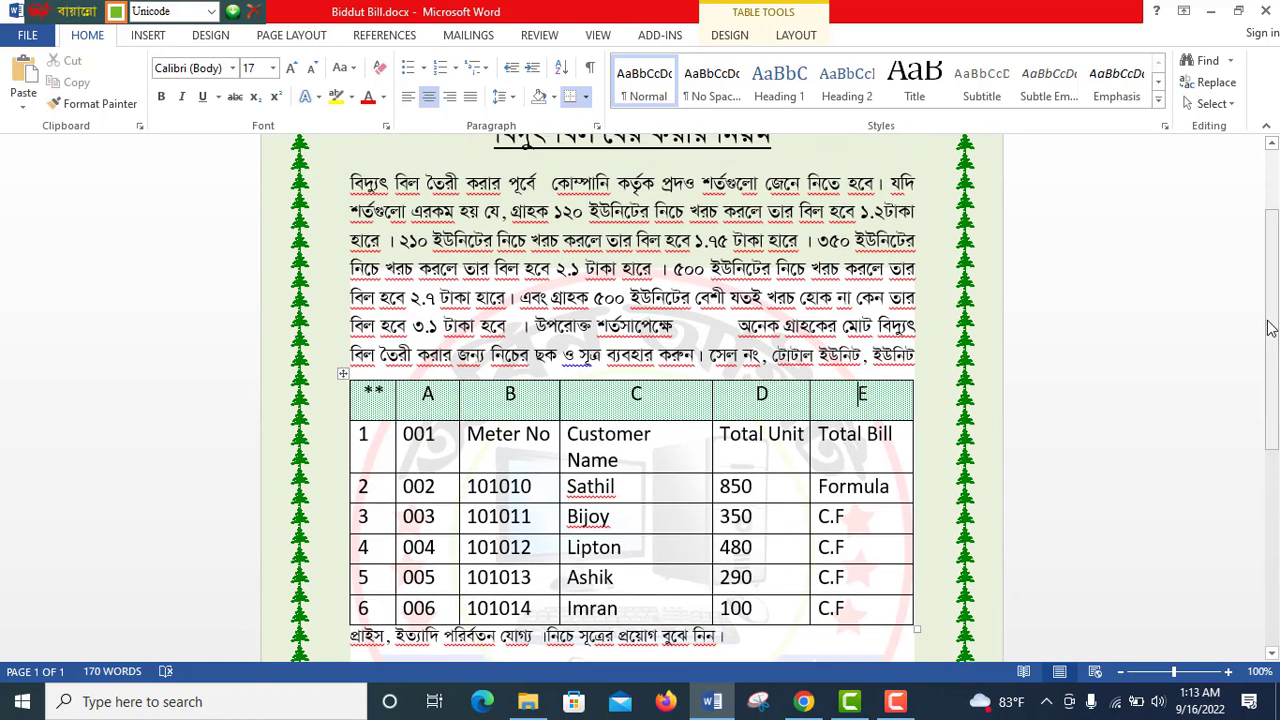
left_click(890, 443)
mouse_move(1271, 394)
left_mouse_down()
mouse_move(1266, 372)
mouse_move(1277, 458)
left_mouse_up()
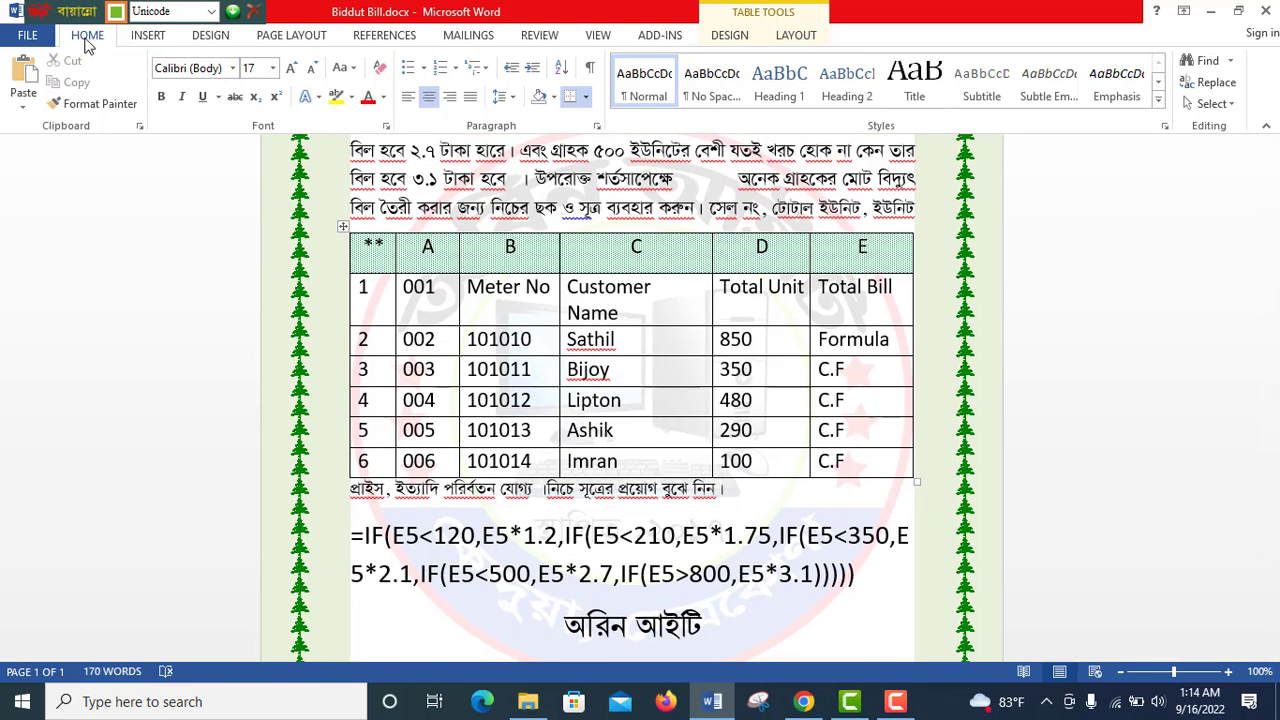
Leave Page Borders unchanged, set a light grey Page Color, and minimise Word
left_click(199, 38)
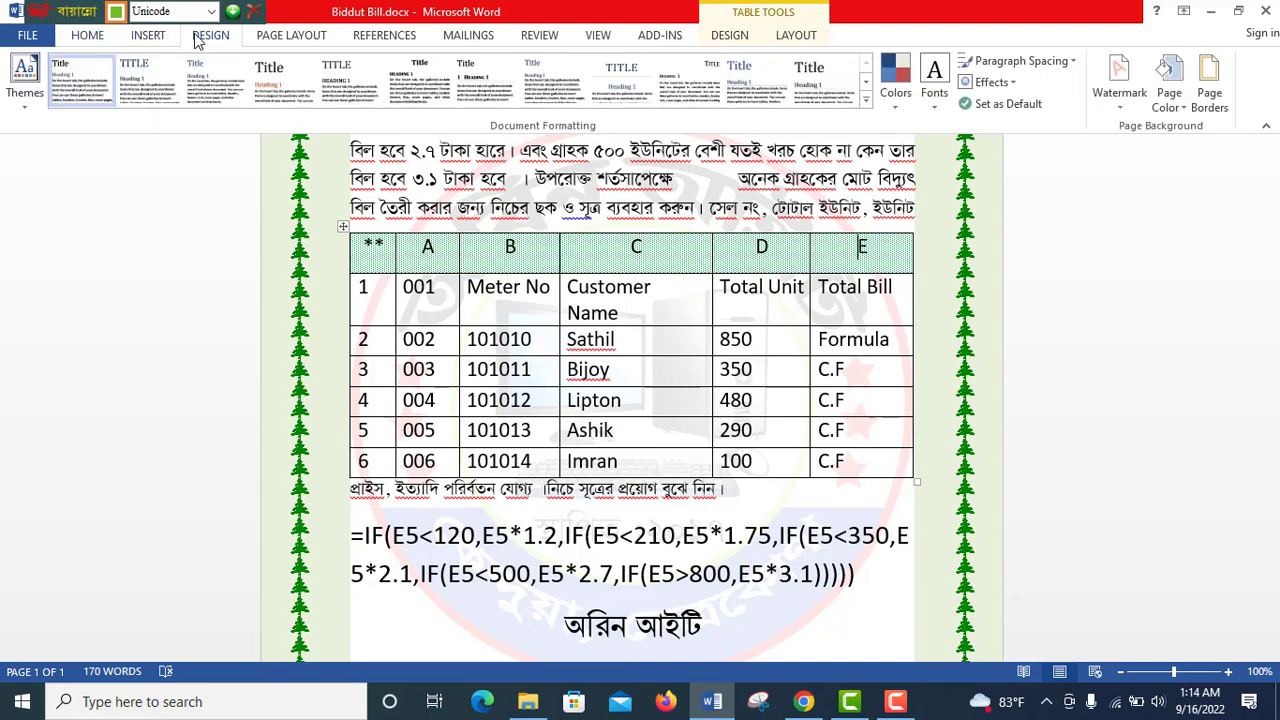
left_click(1209, 100)
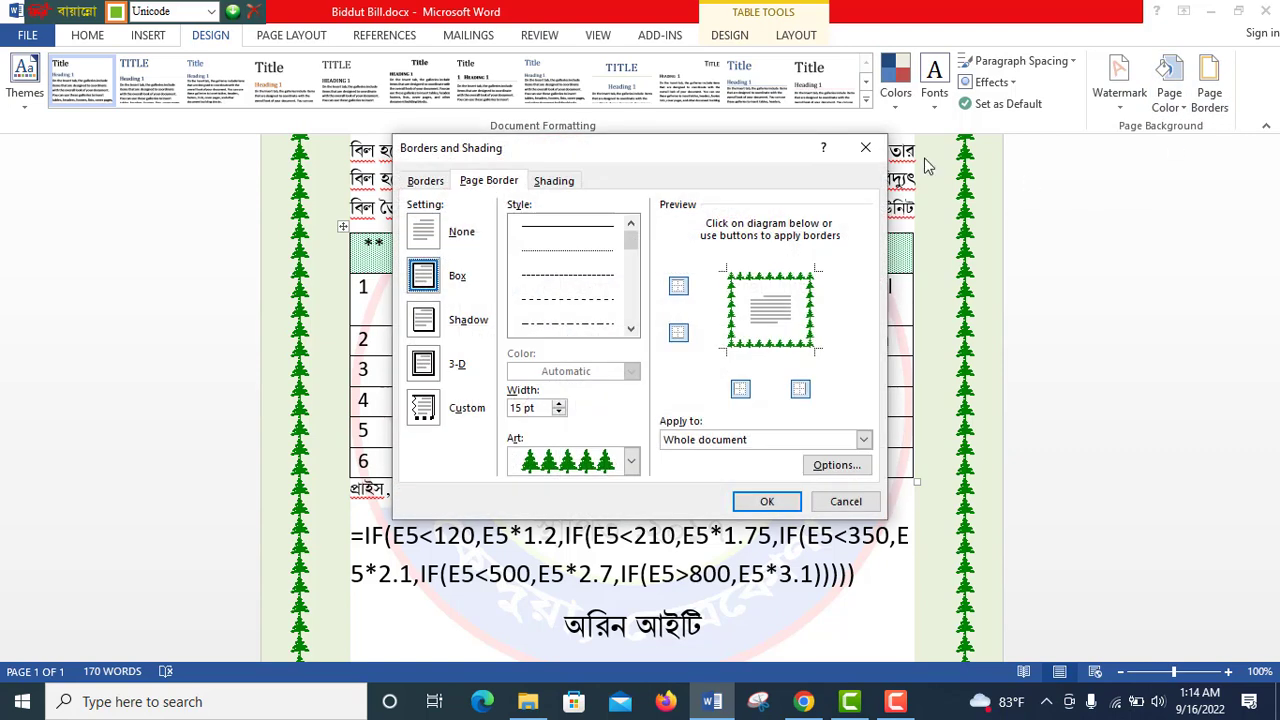
left_click(866, 149)
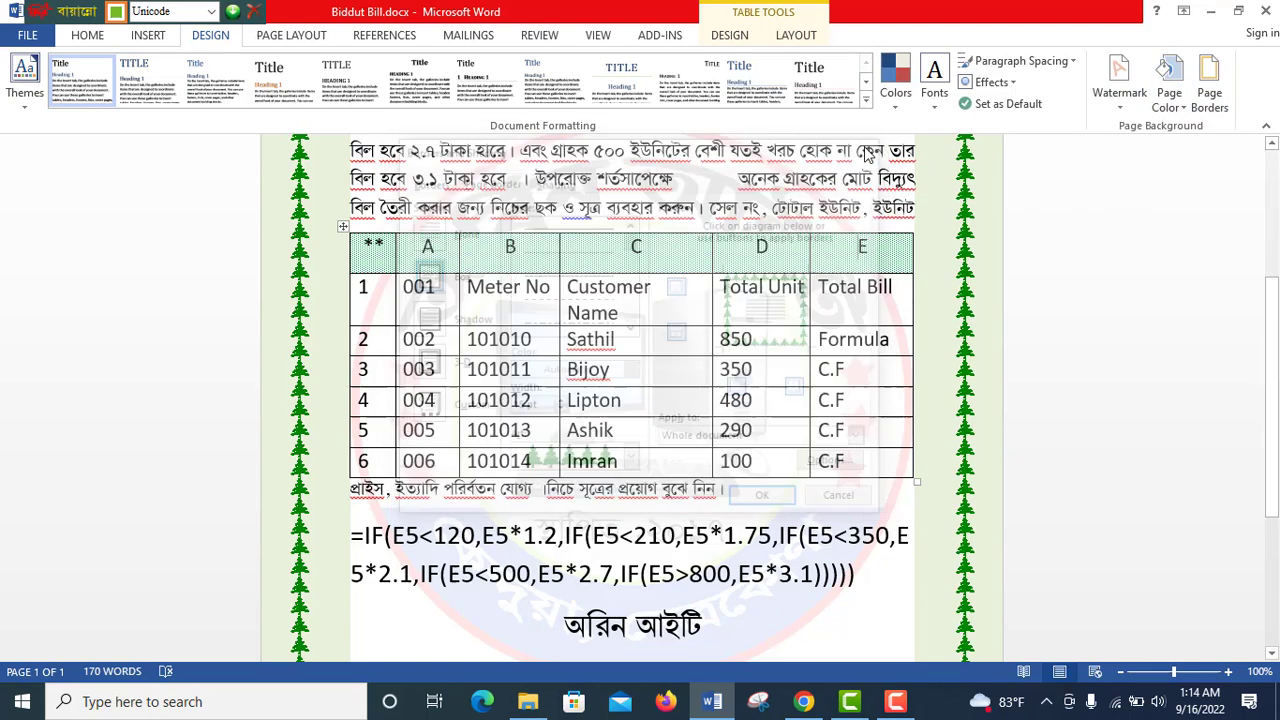
left_click(1167, 95)
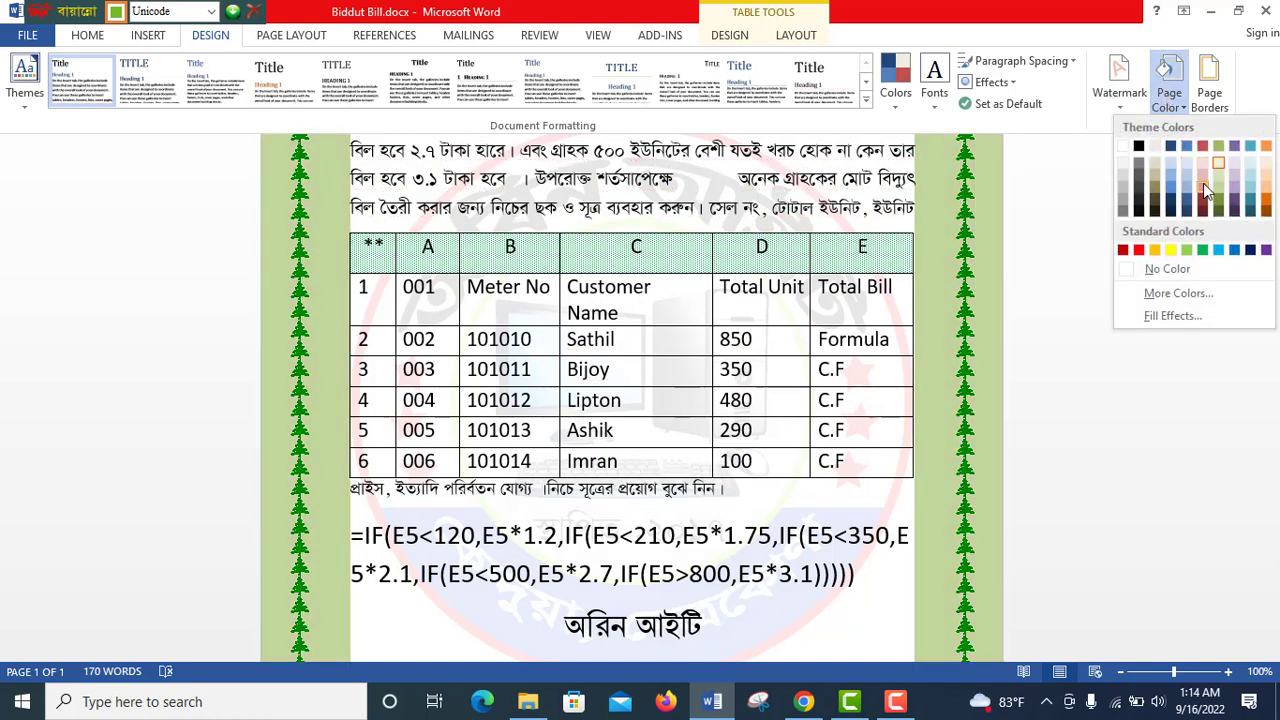
left_click(1123, 175)
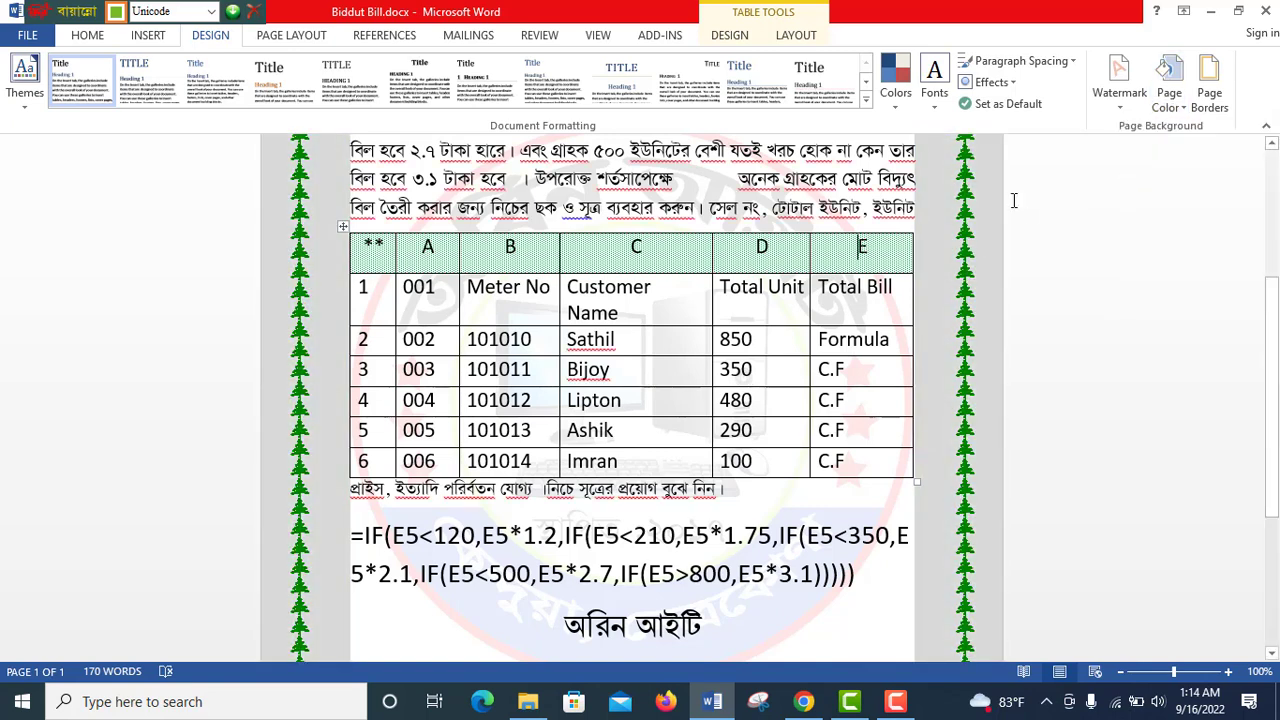
left_click(1213, 17)
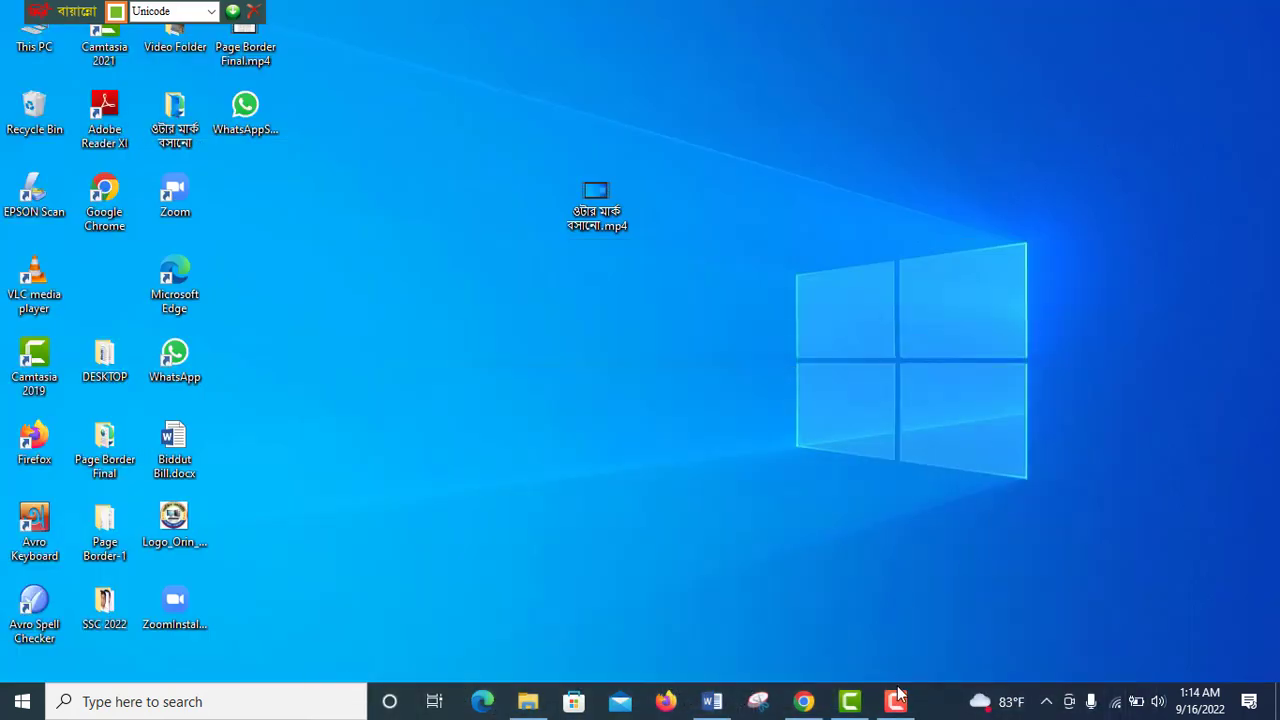